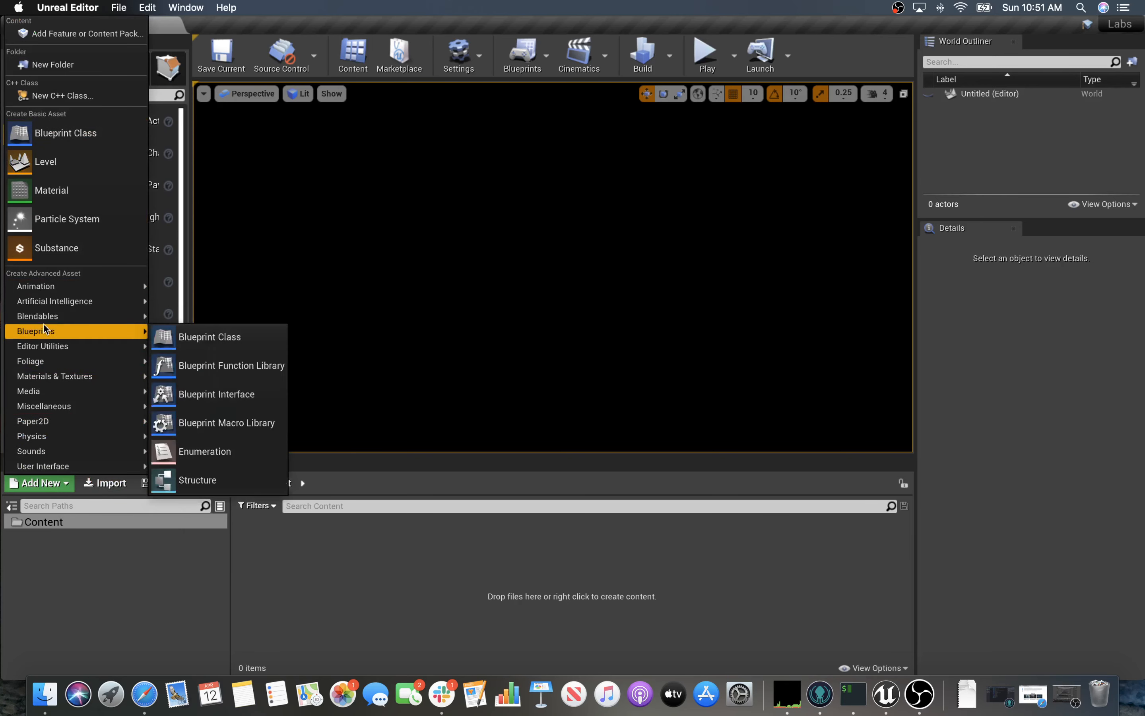
# Step: Add the Starter Content pack to the project and close the content dialog
pyautogui.click(76, 33)
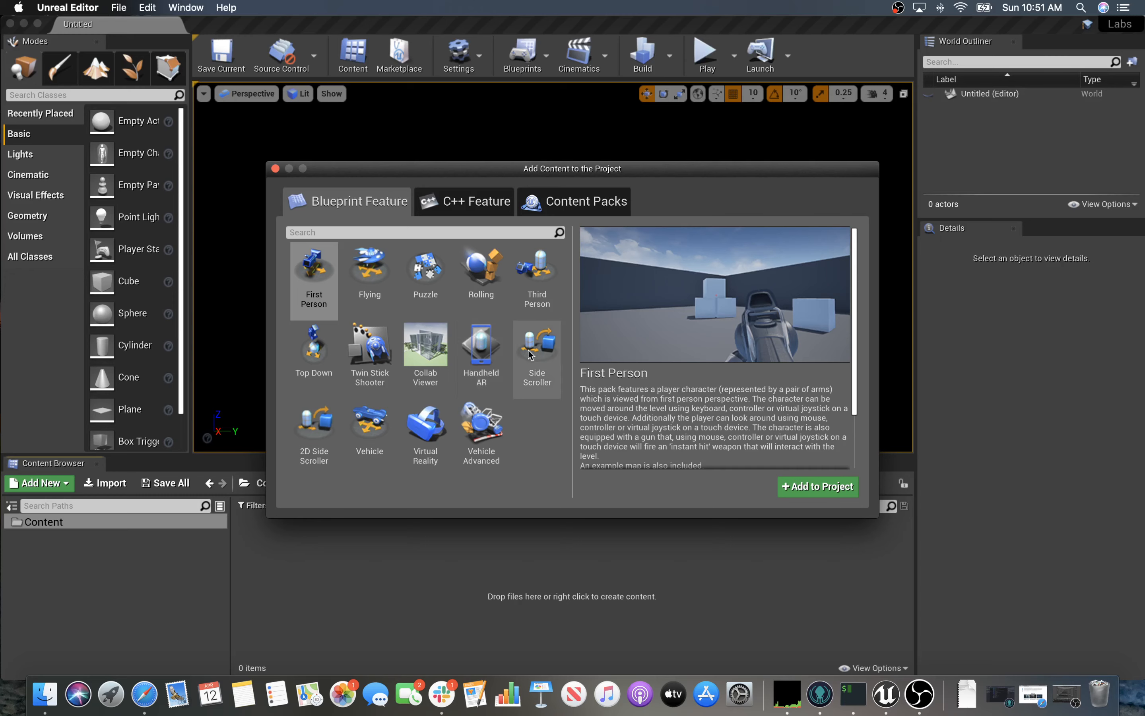
pyautogui.click(574, 205)
pyautogui.click(361, 303)
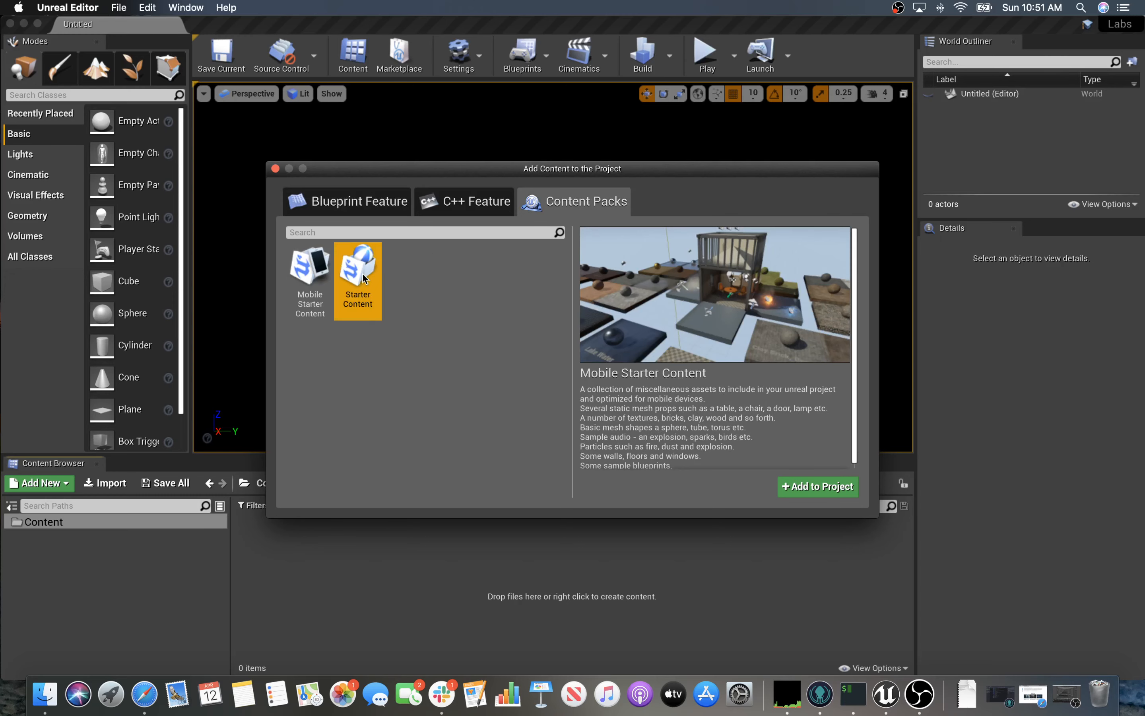
pyautogui.click(797, 485)
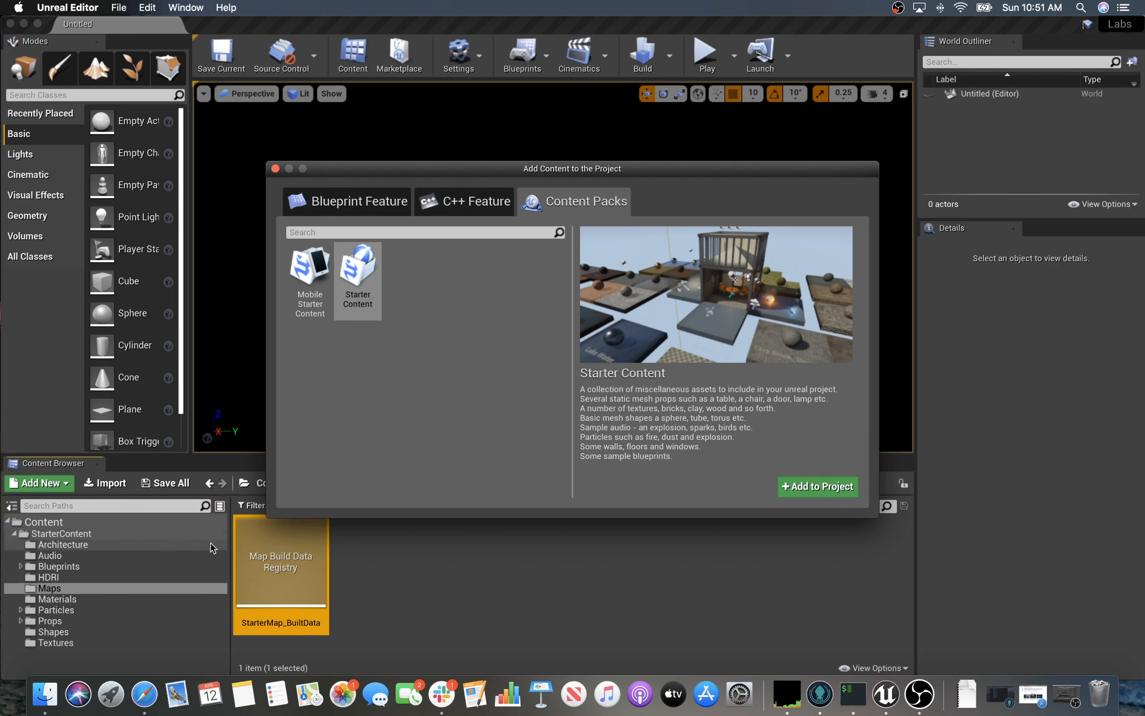
pyautogui.click(275, 169)
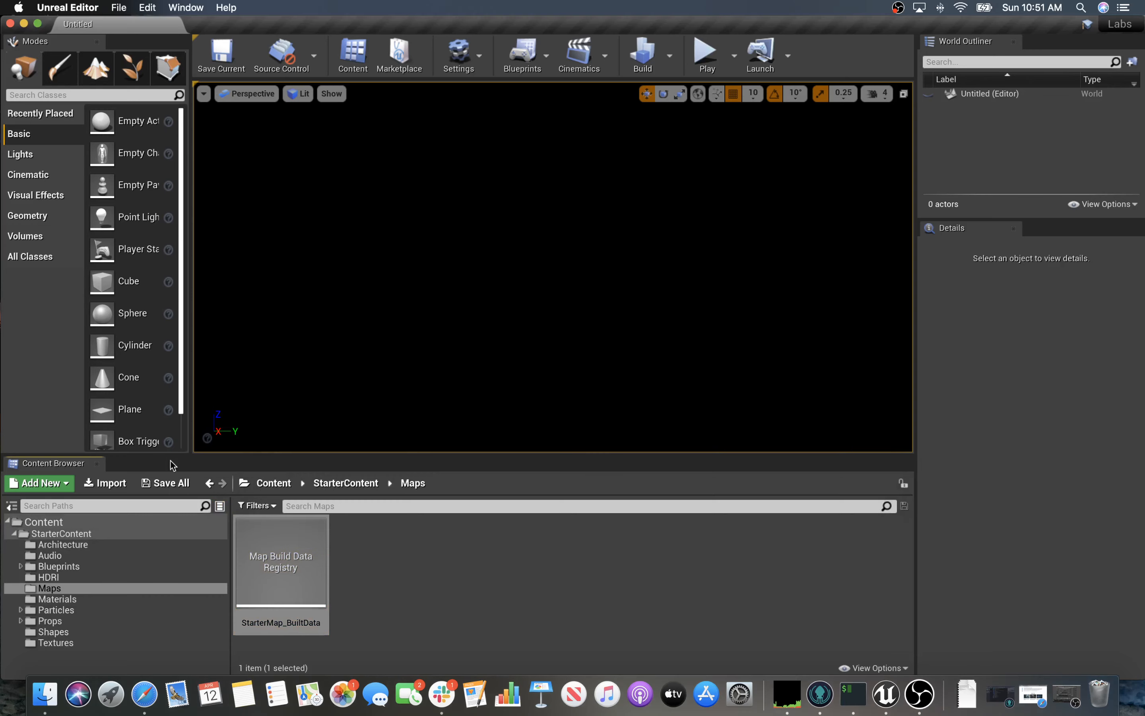
# Step: Look through the StarterContent subfolders such as Architecture, Audio, Blueprints, HDRI and Materials, and collapse the folder
pyautogui.click(58, 534)
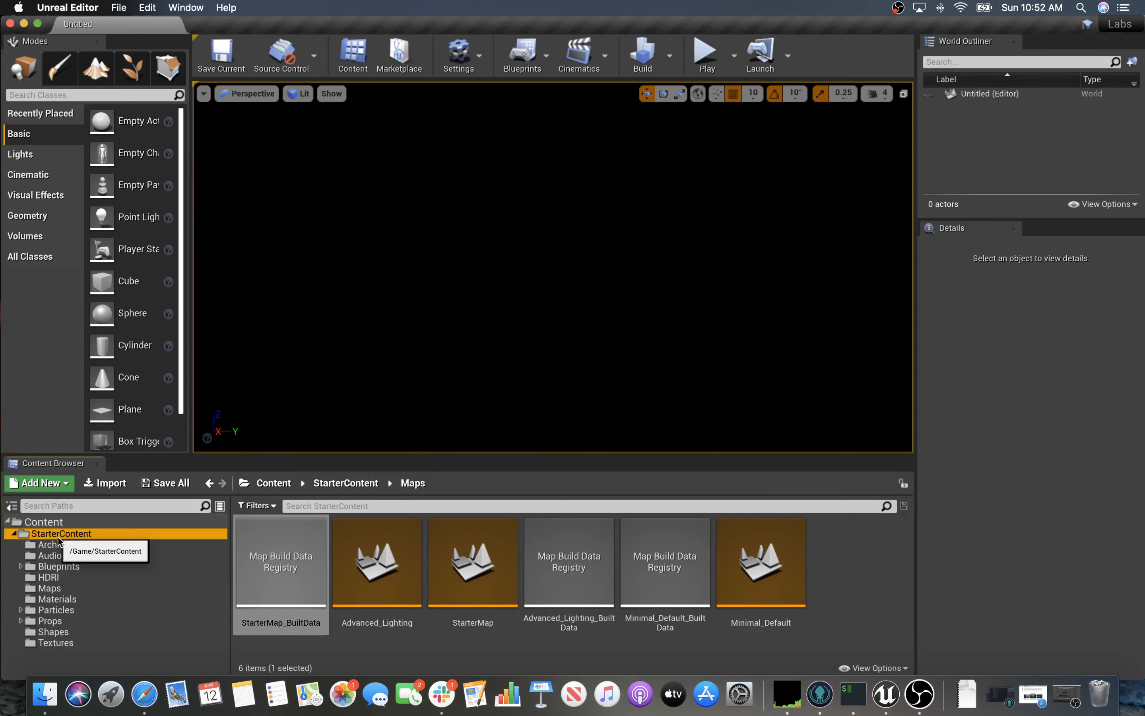
pyautogui.click(53, 546)
pyautogui.click(52, 557)
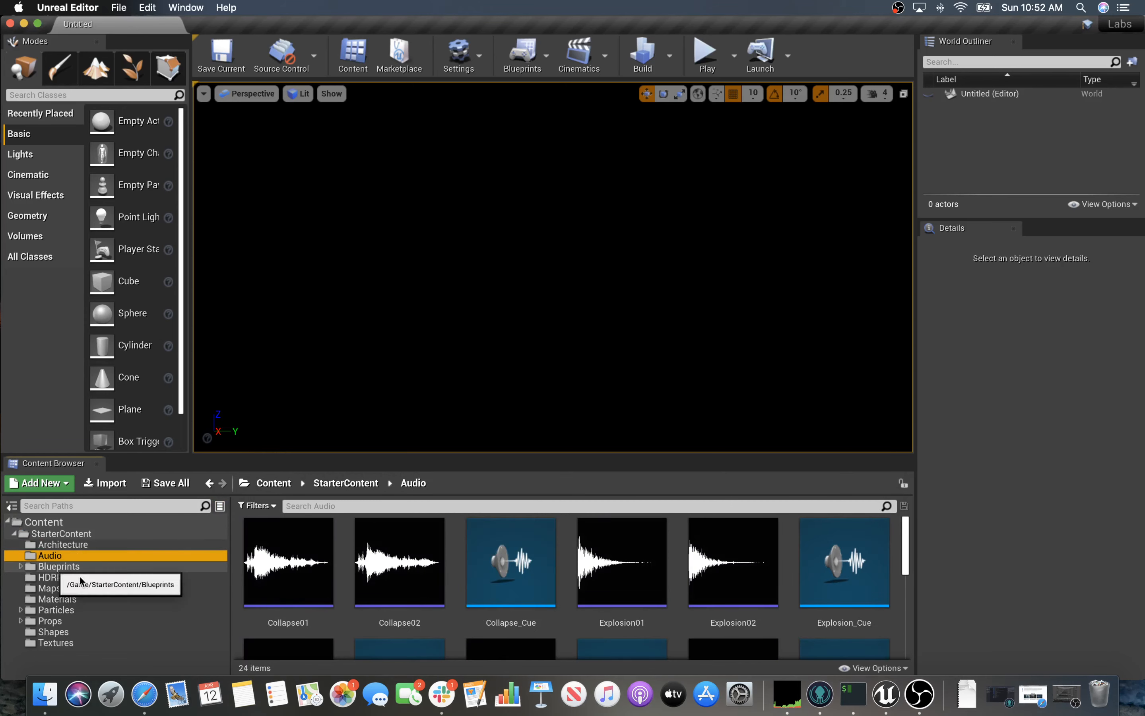
pyautogui.click(43, 567)
pyautogui.click(45, 577)
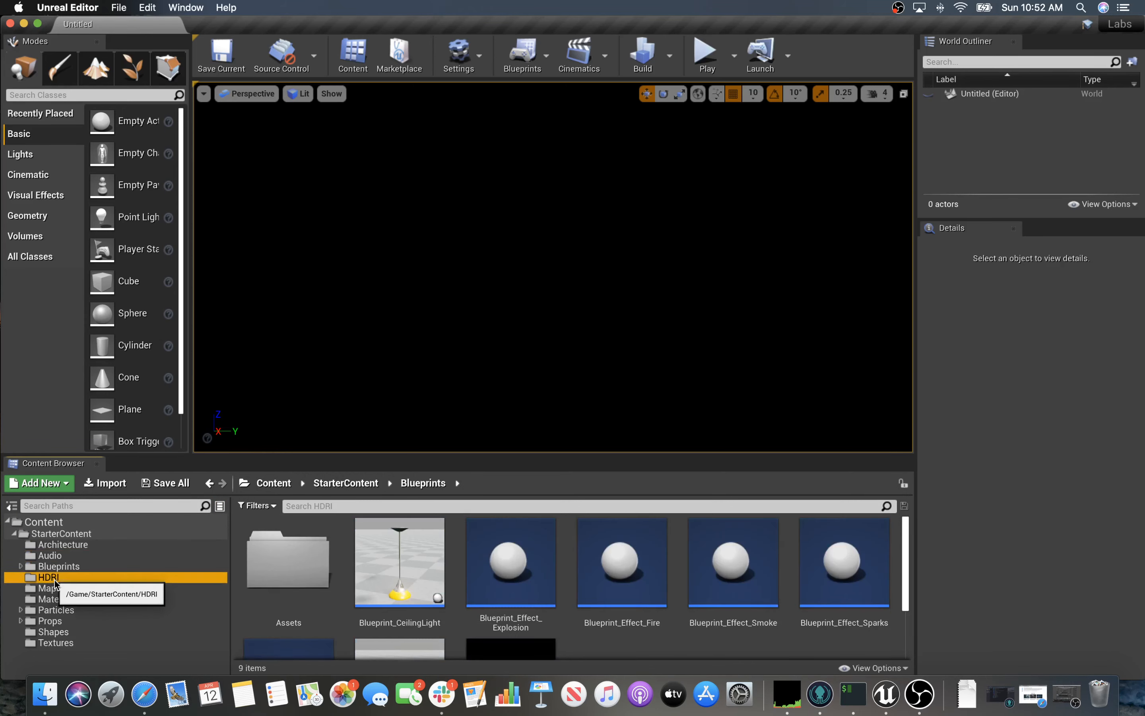
pyautogui.click(60, 598)
pyautogui.click(14, 534)
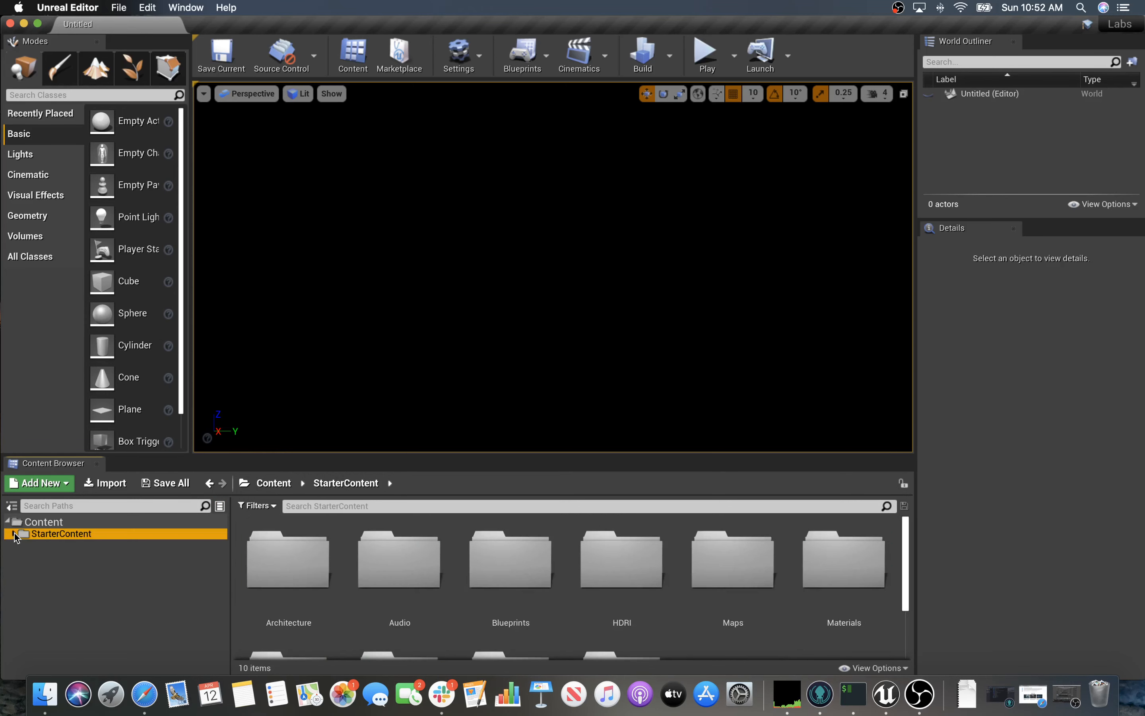
# Step: Create a new folder named Labs directly under the Content folder
pyautogui.click(17, 523)
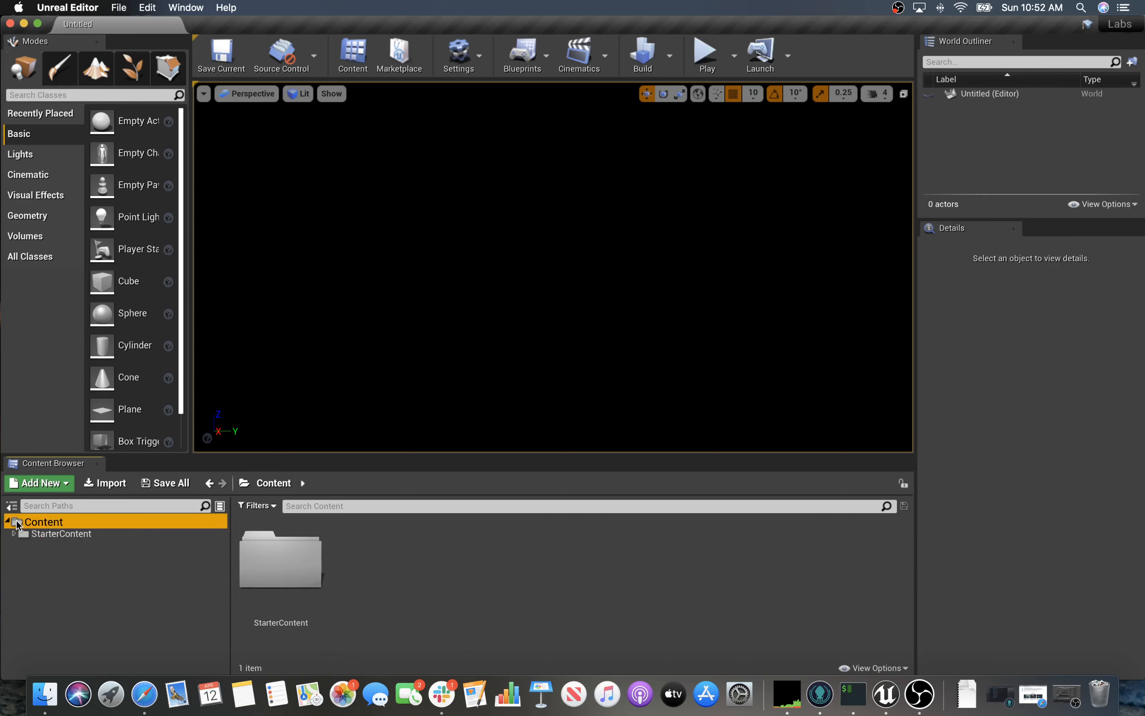
pyautogui.rightClick(57, 522)
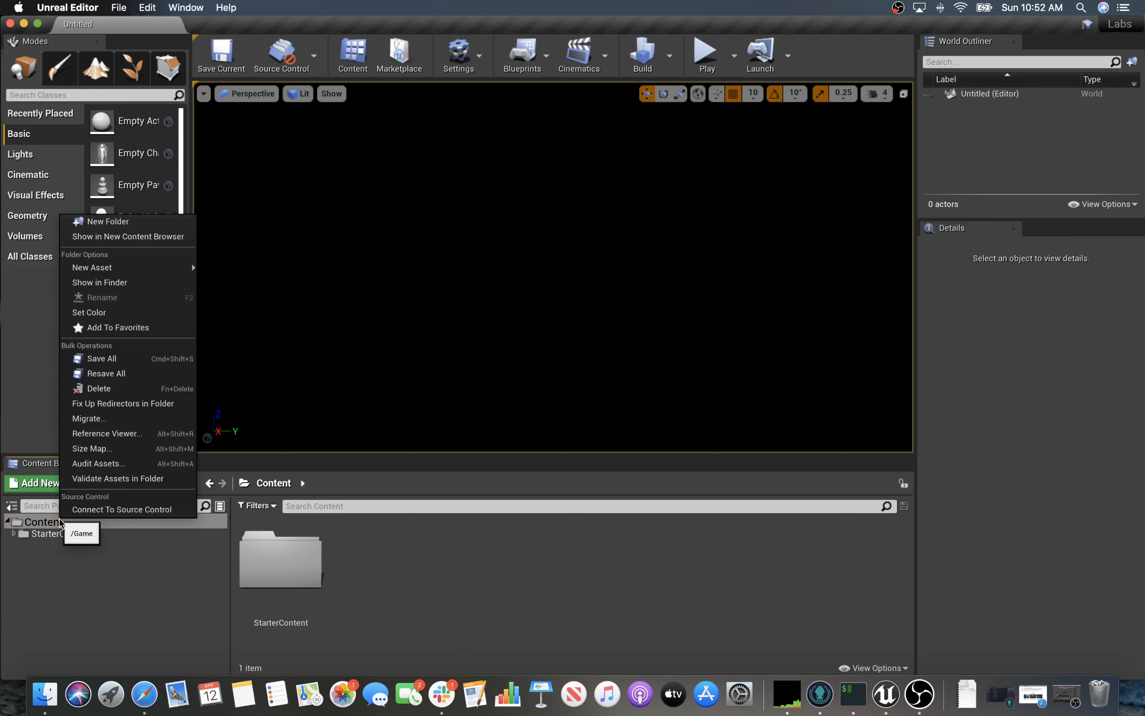
pyautogui.click(143, 222)
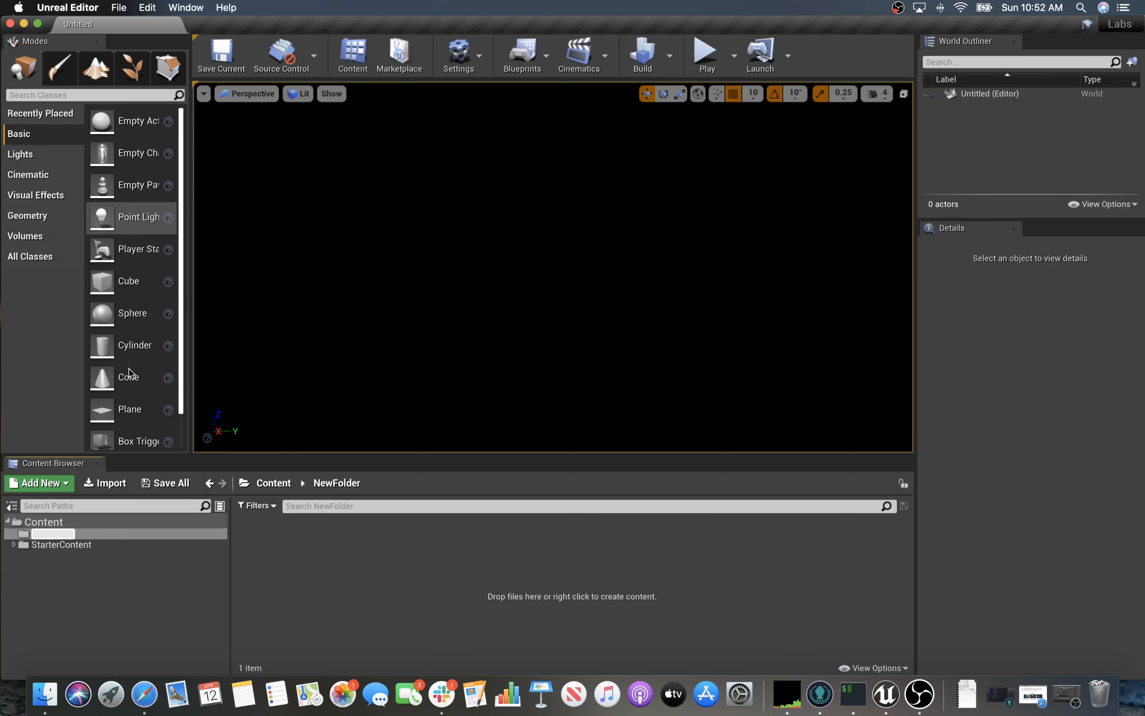
pyautogui.write('4abs')
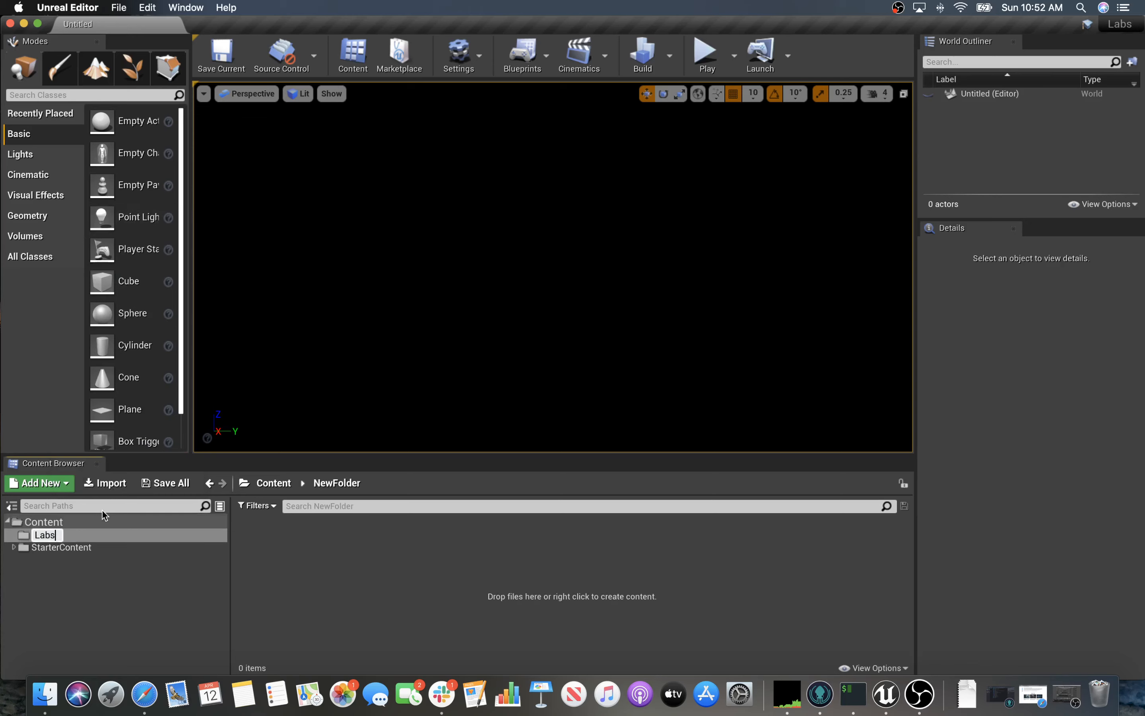
pyautogui.press('Return')
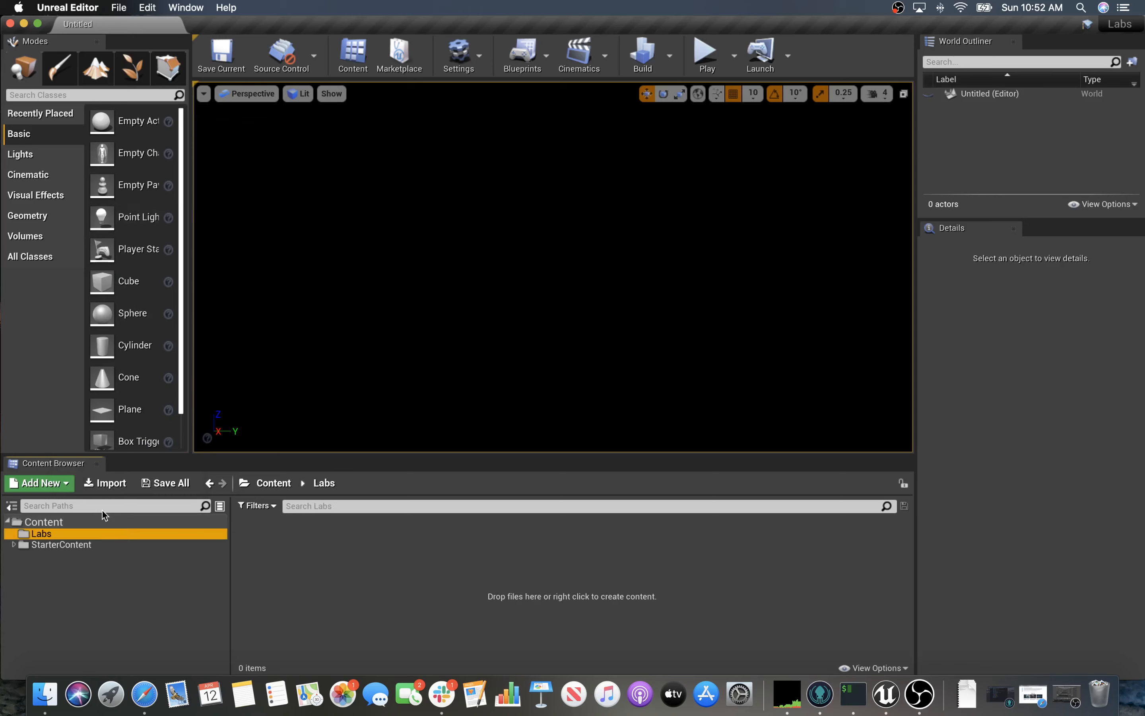
pyautogui.click(38, 544)
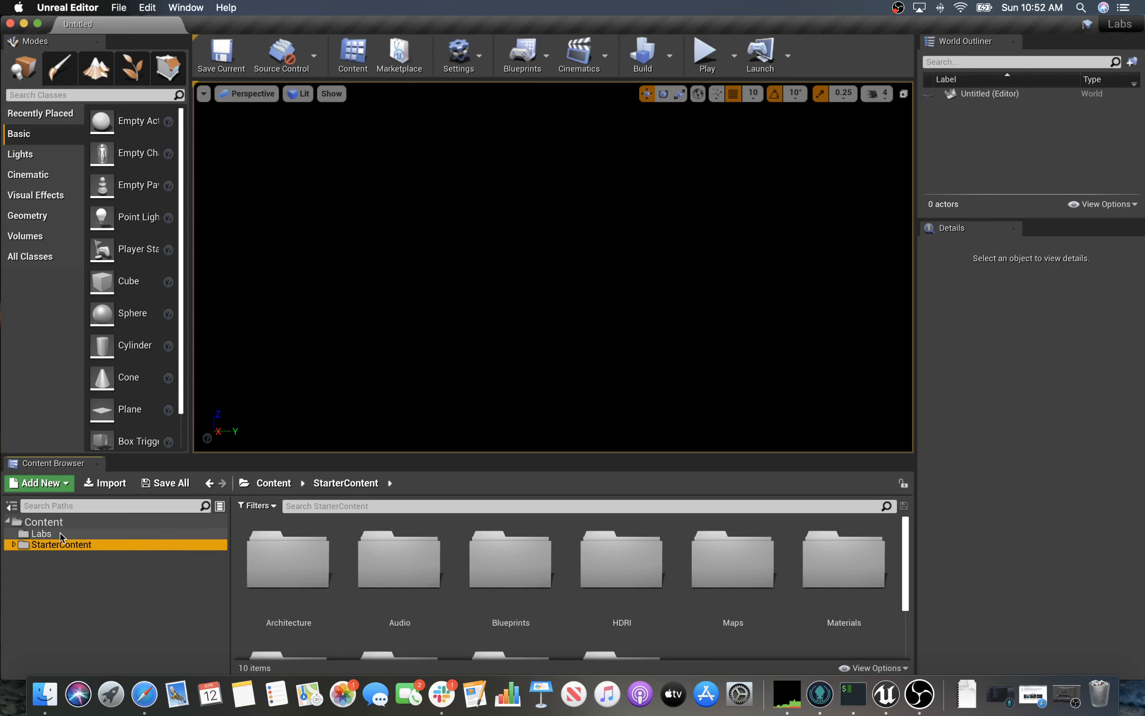
pyautogui.click(60, 533)
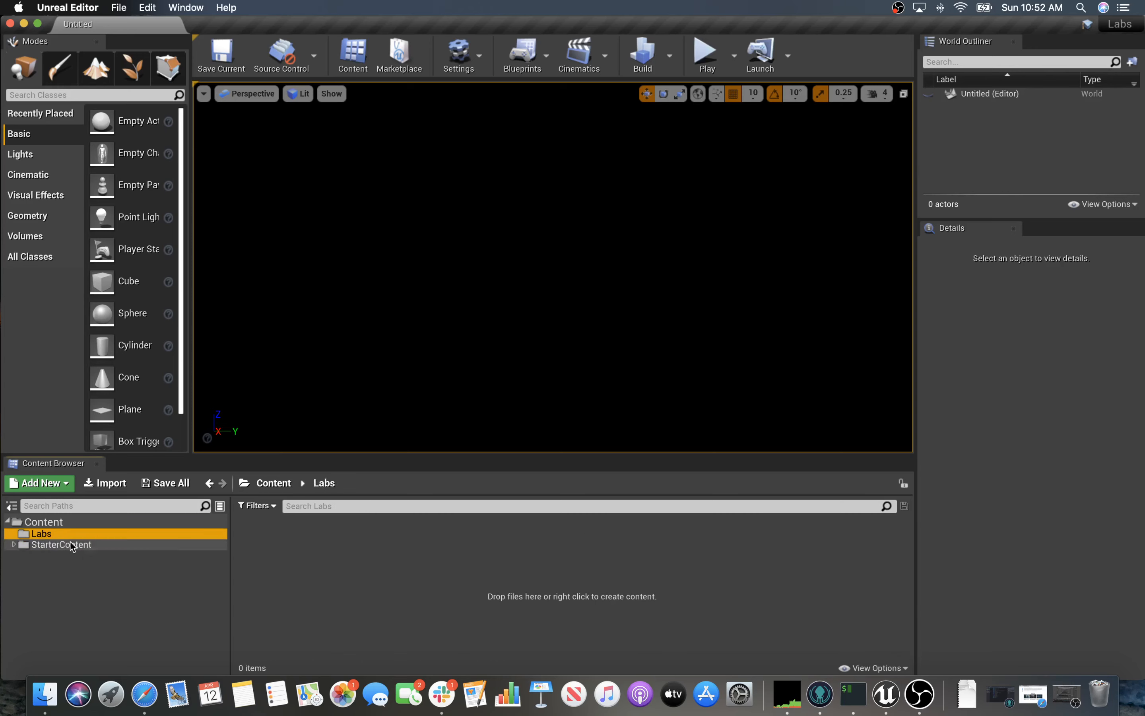
pyautogui.click(71, 545)
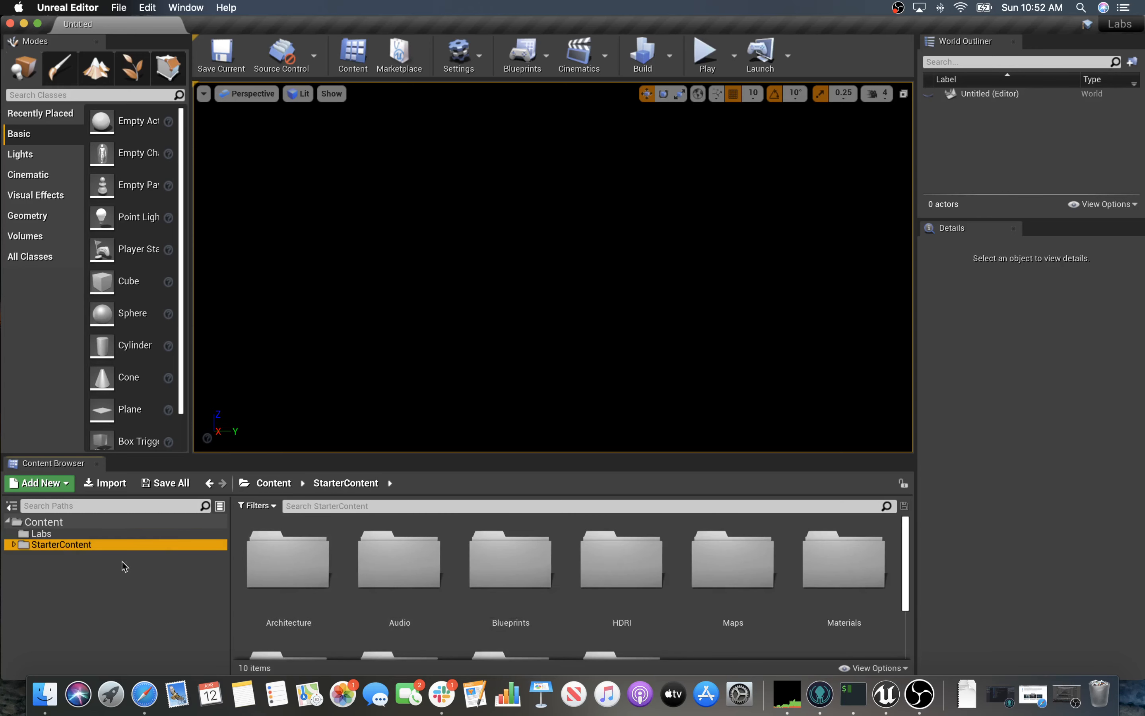
# Step: Create a subfolder named Lab1 inside the Labs folder
pyautogui.click(84, 534)
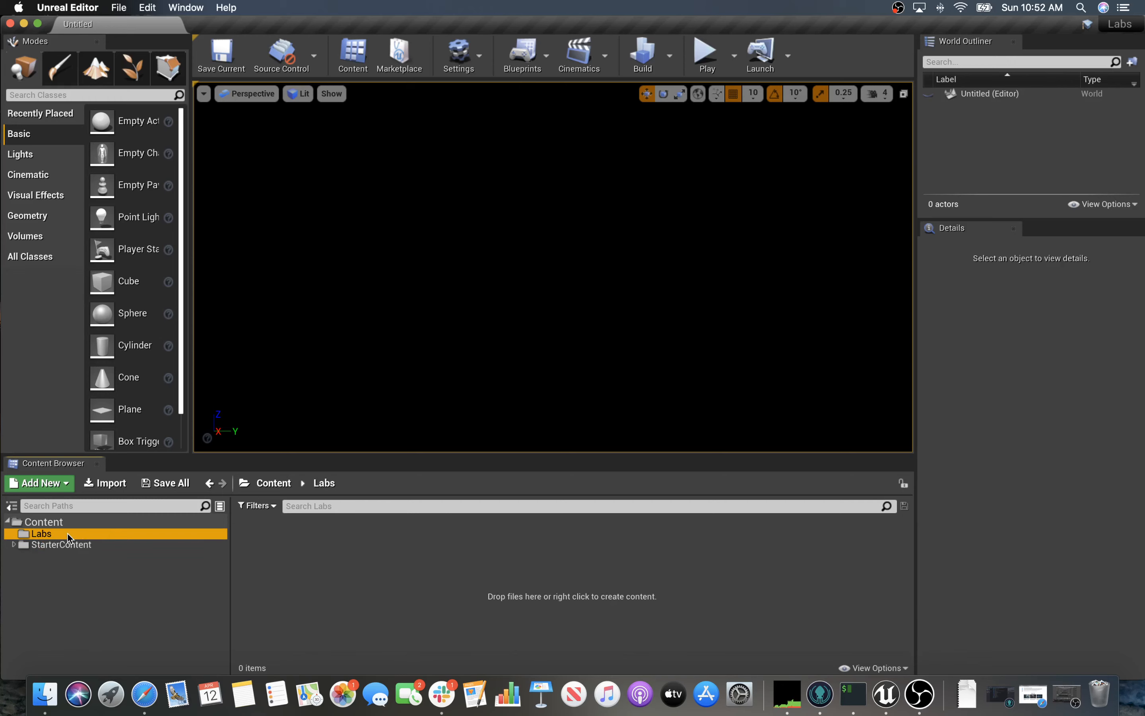
pyautogui.rightClick(39, 535)
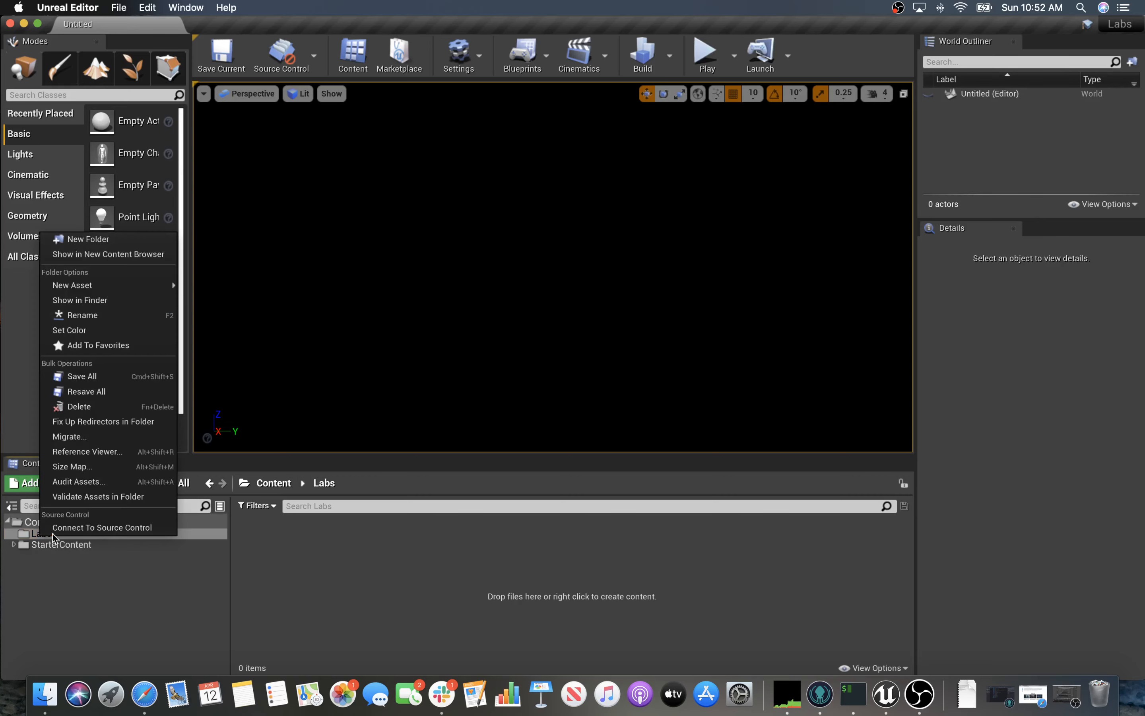
pyautogui.click(88, 239)
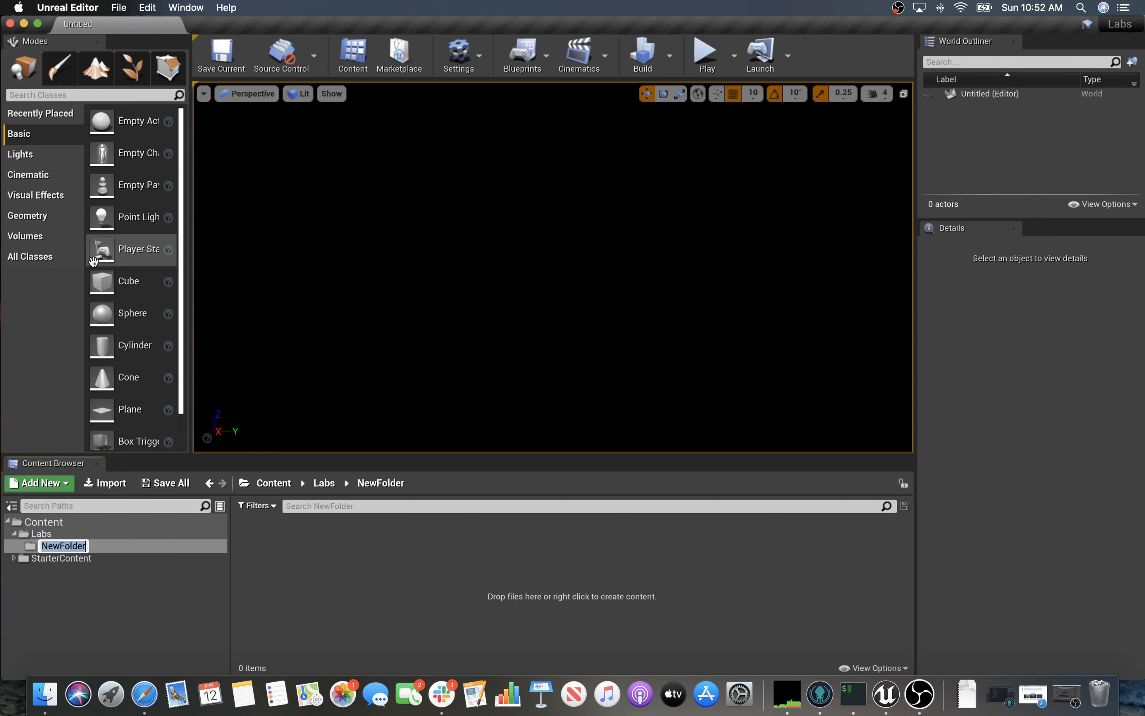
pyautogui.write('Lab1')
pyautogui.press('Return')
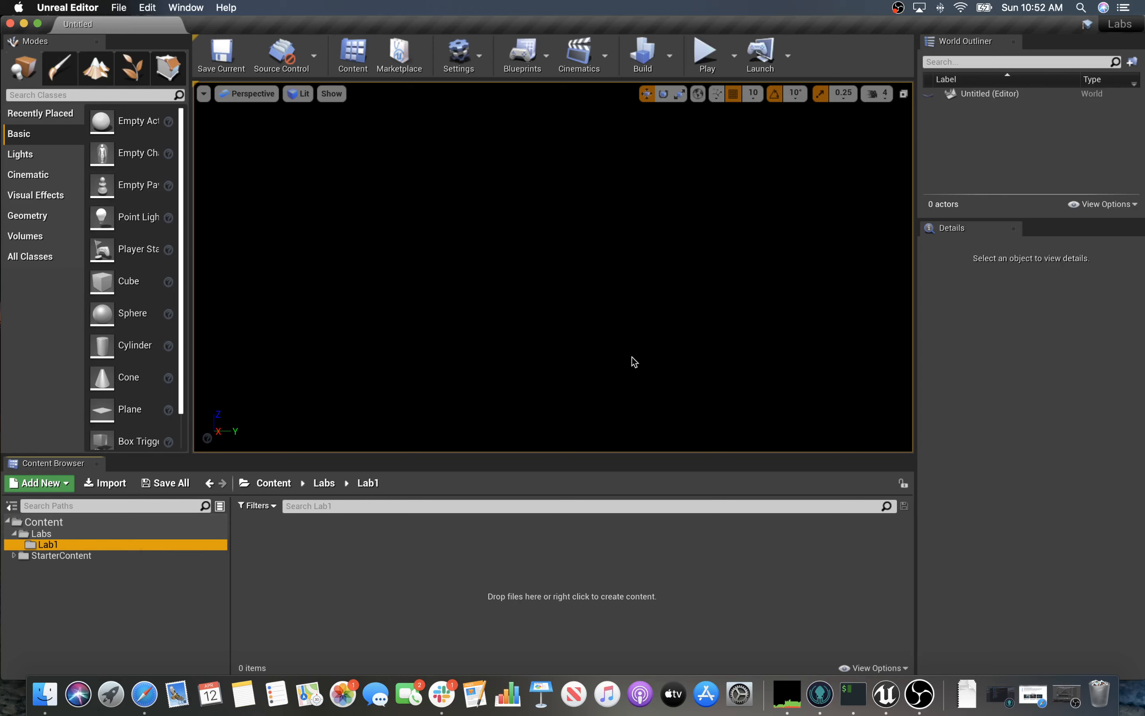
pyautogui.click(734, 55)
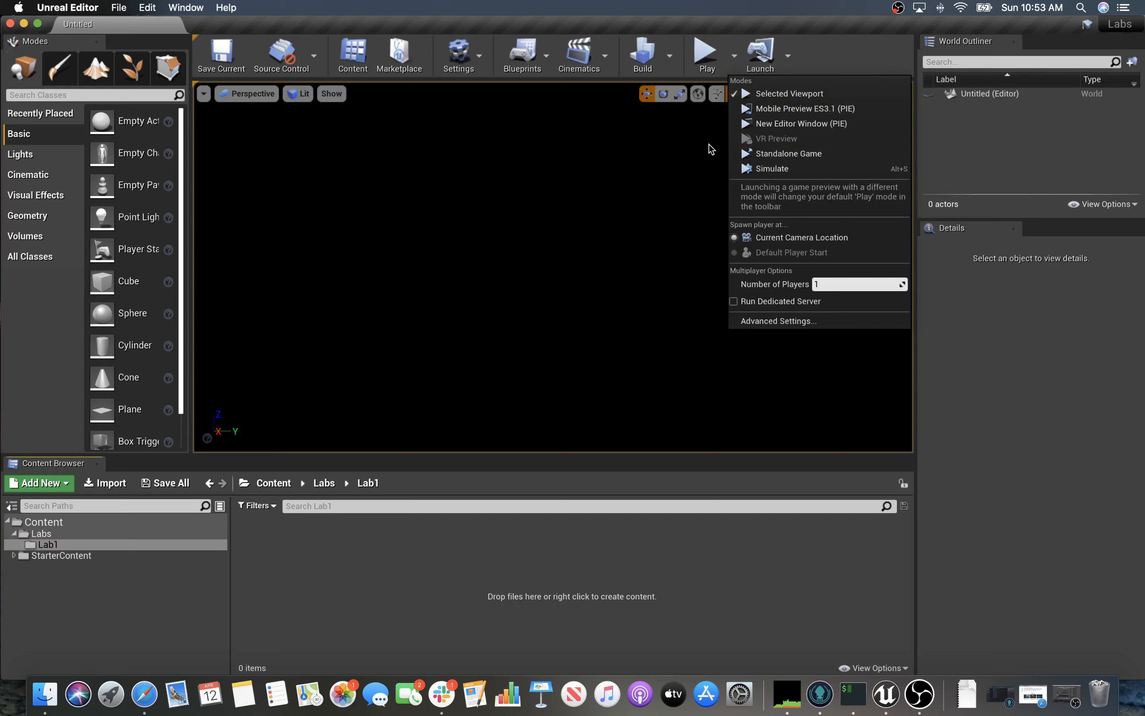
pyautogui.click(683, 169)
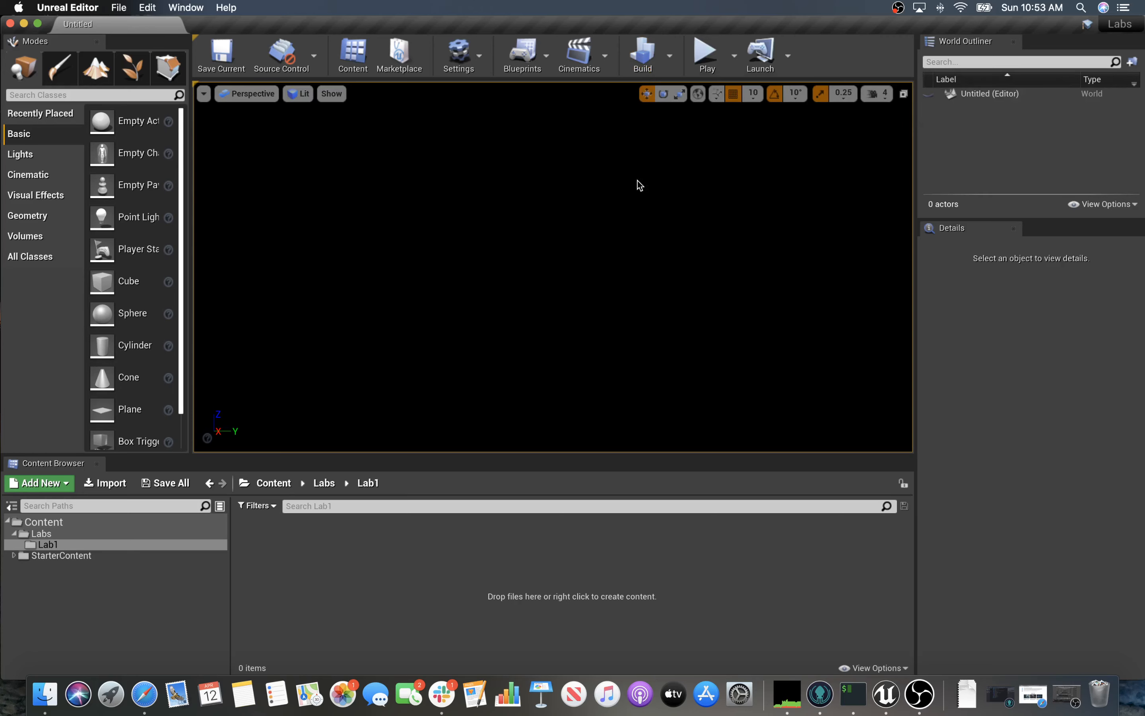
pyautogui.click(466, 54)
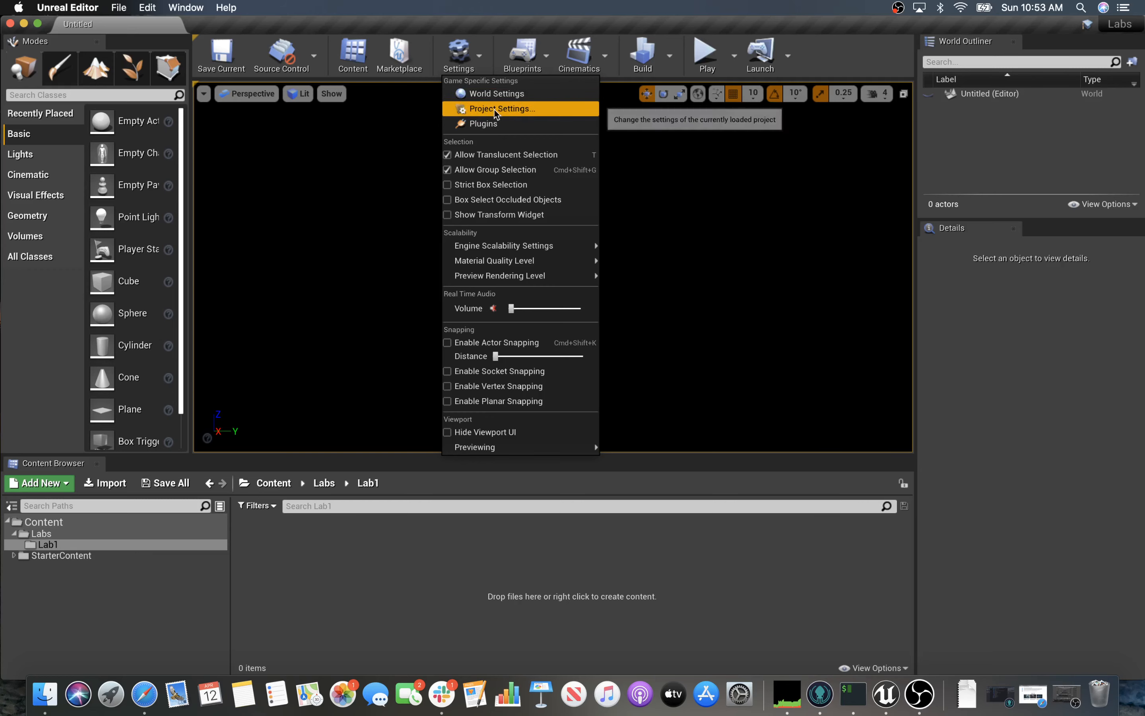
pyautogui.click(355, 147)
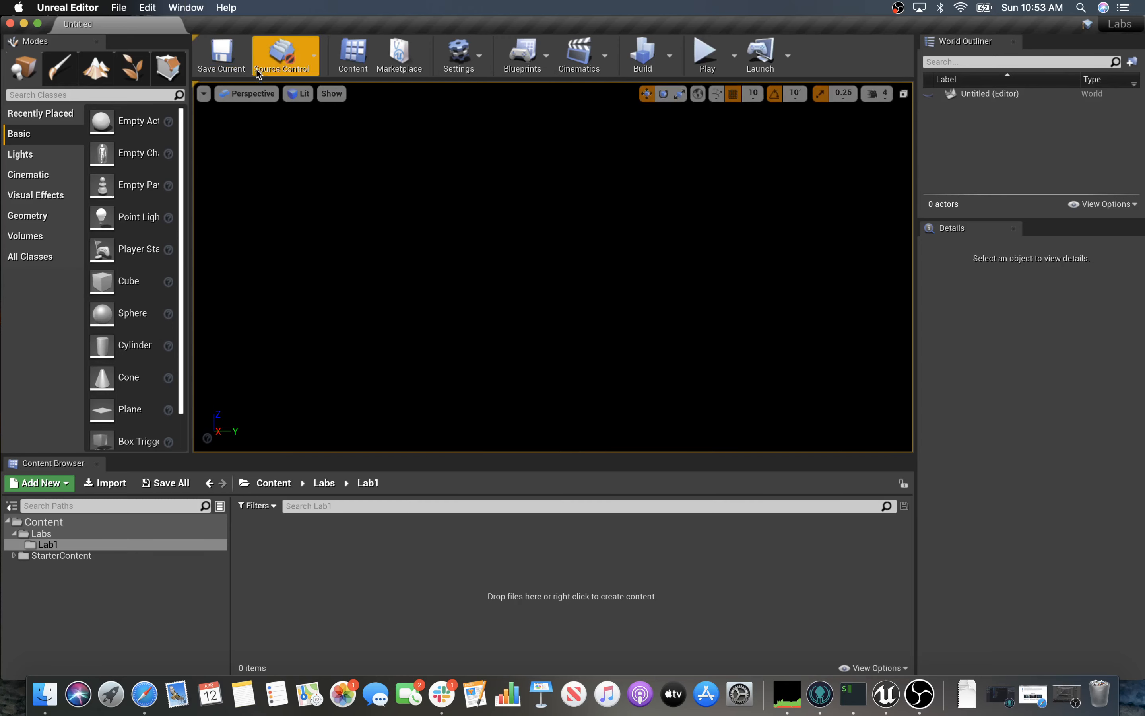
# Step: Create a new level asset named Lab1 in the Lab1 folder
pyautogui.rightClick(281, 557)
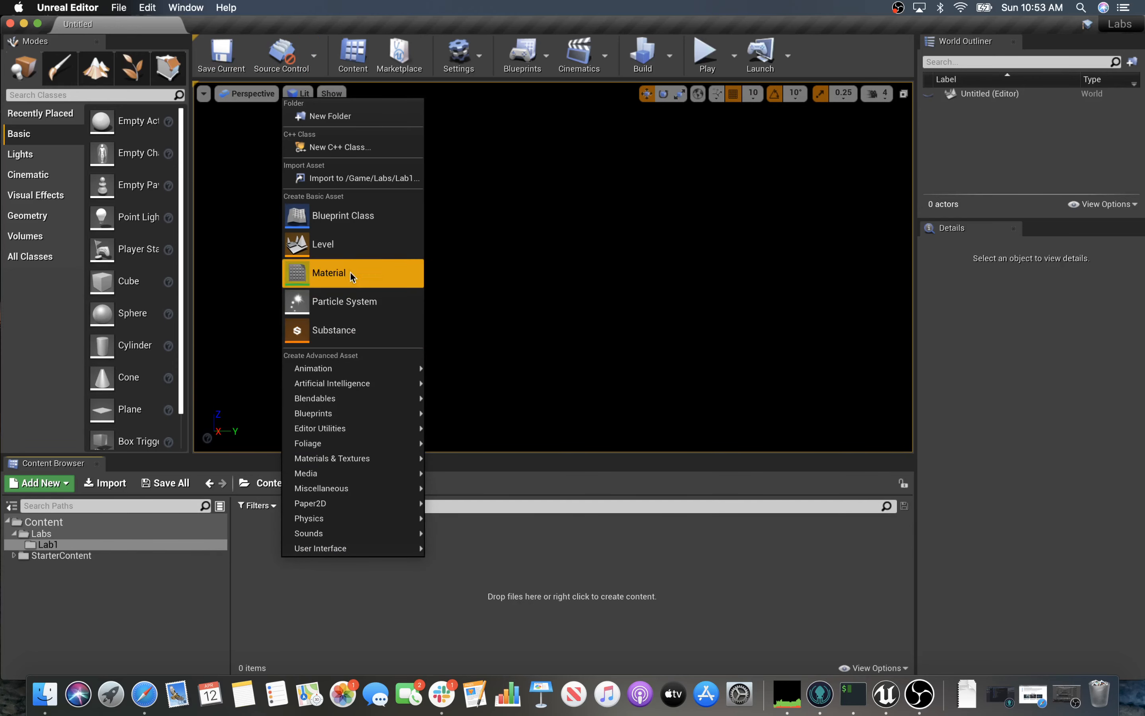
pyautogui.click(333, 246)
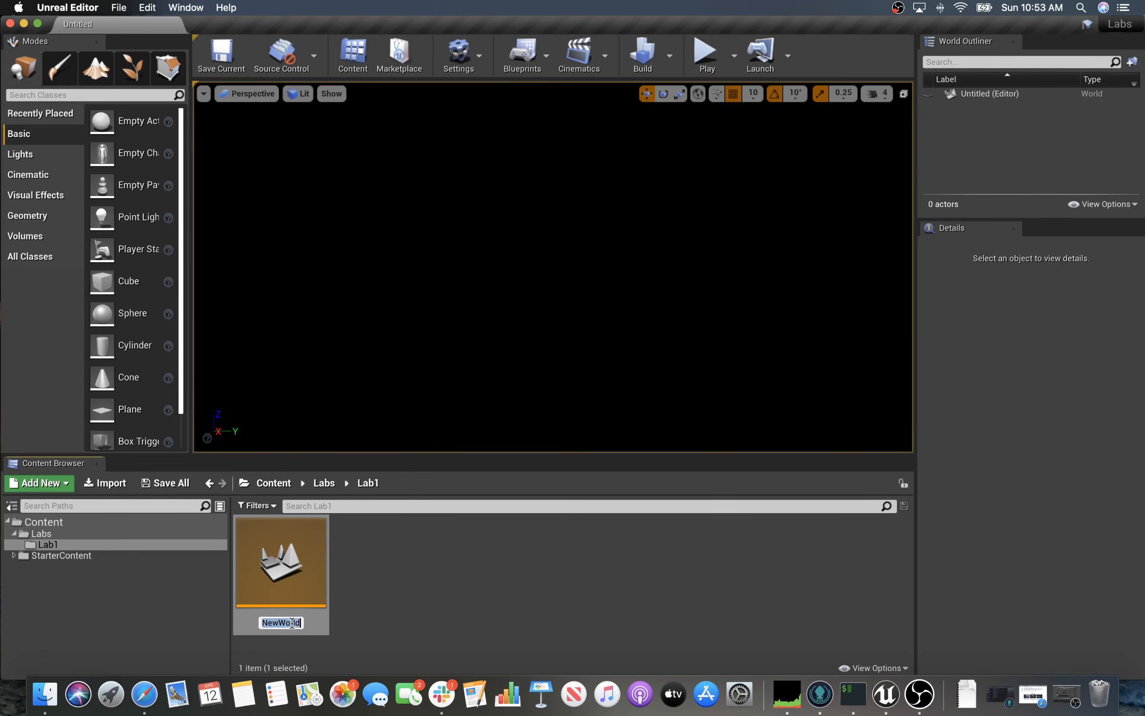
pyautogui.write('Lab1')
pyautogui.press('Return')
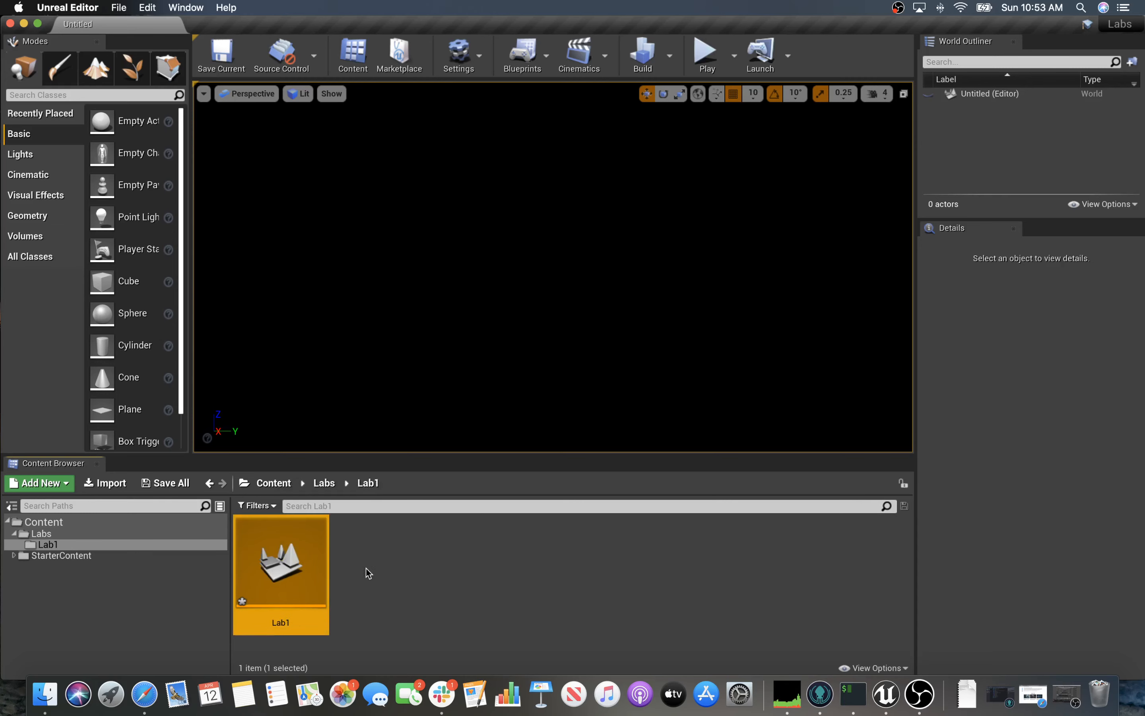
pyautogui.click(377, 572)
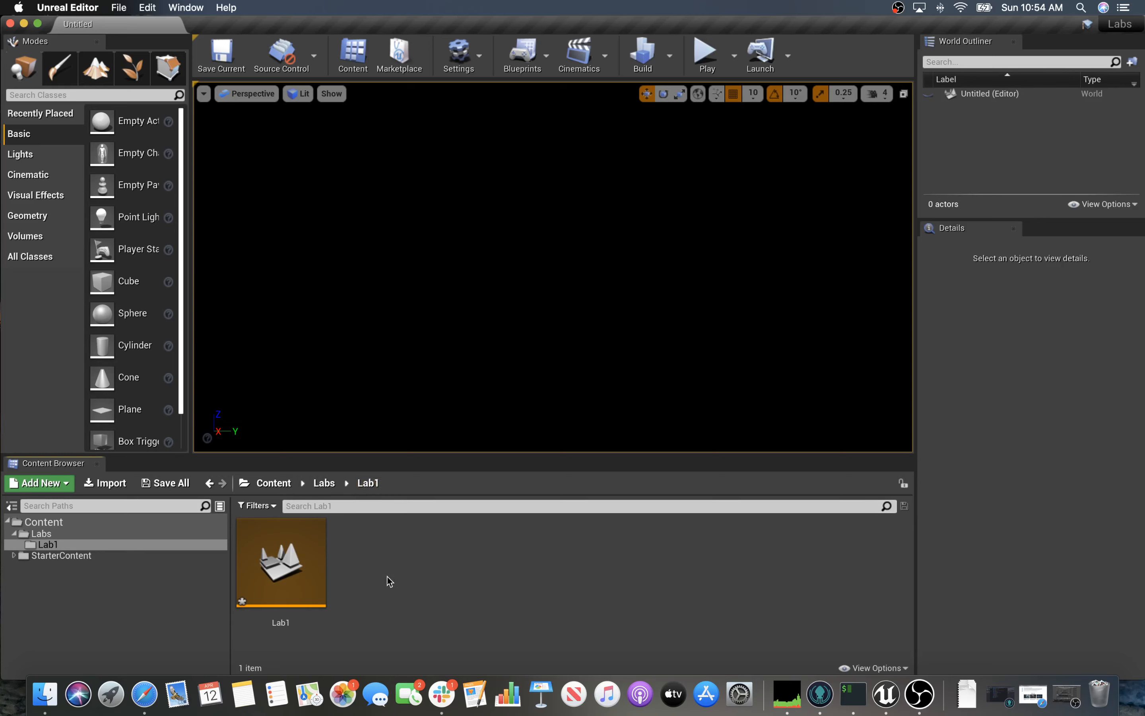
# Step: Open the Lab1 level for editing, saving the new level asset when asked
pyautogui.rightClick(301, 570)
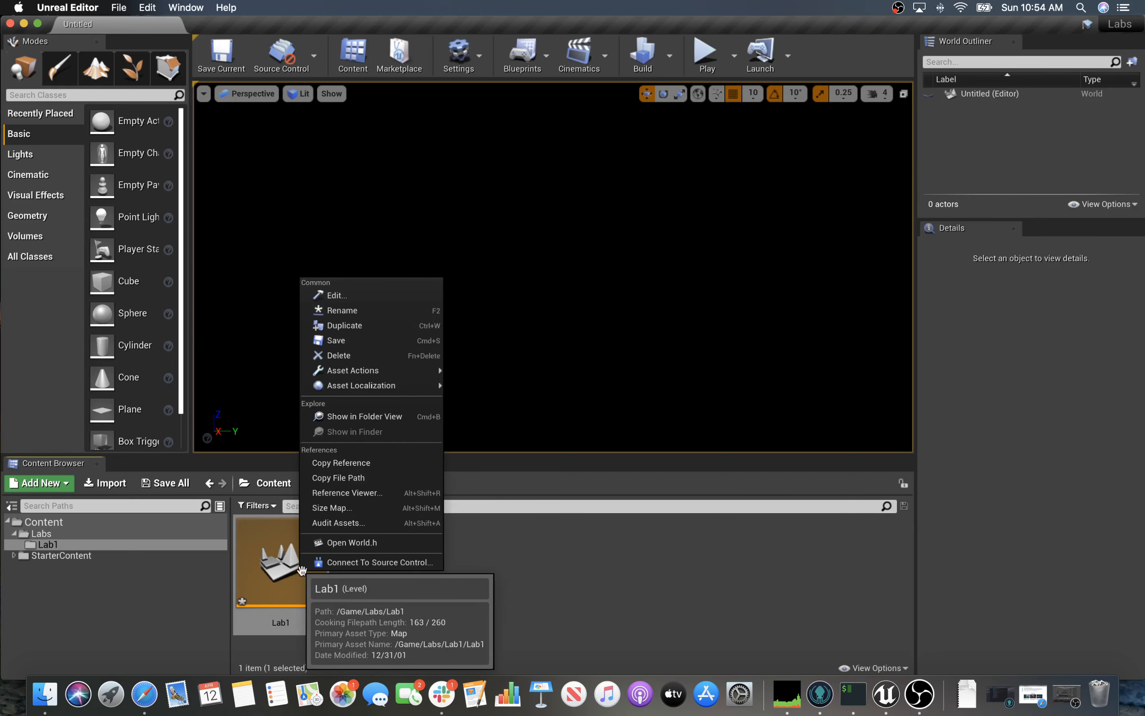
pyautogui.click(534, 554)
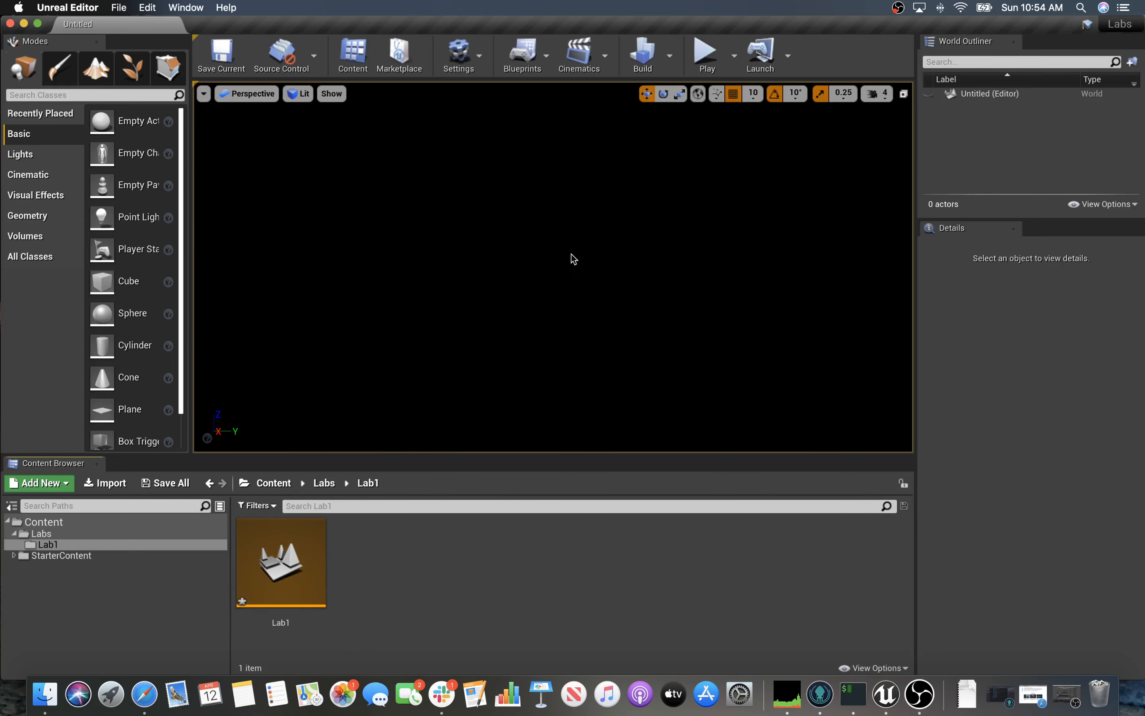
pyautogui.doubleClick(294, 553)
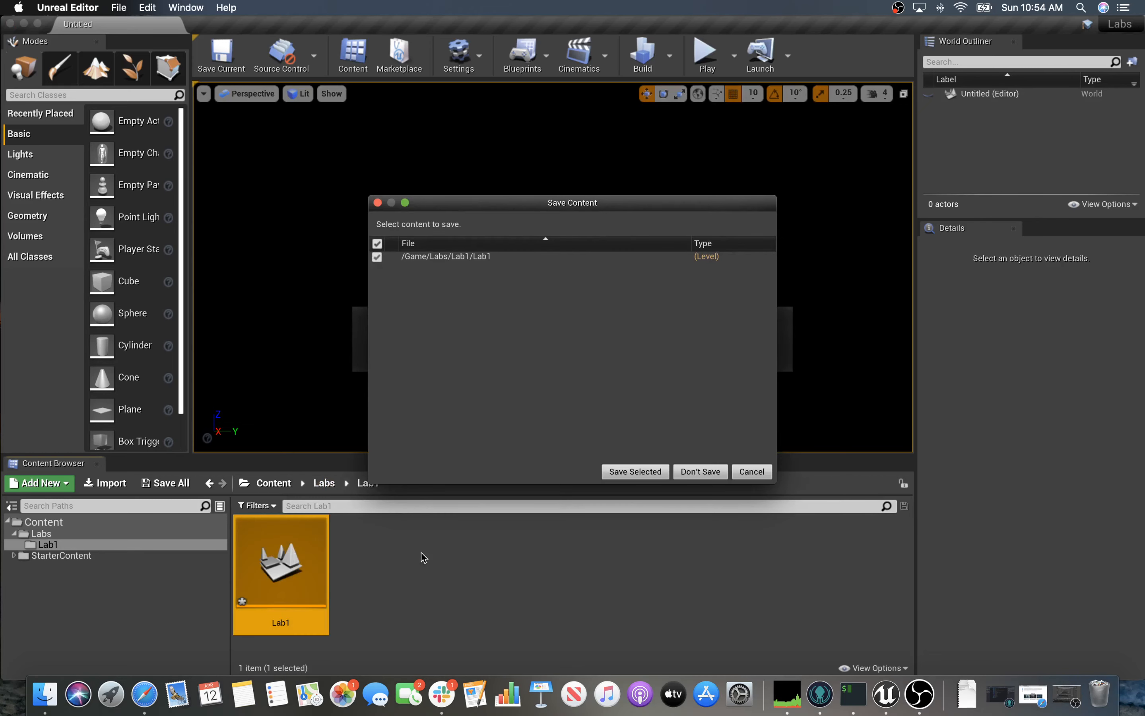
pyautogui.click(635, 472)
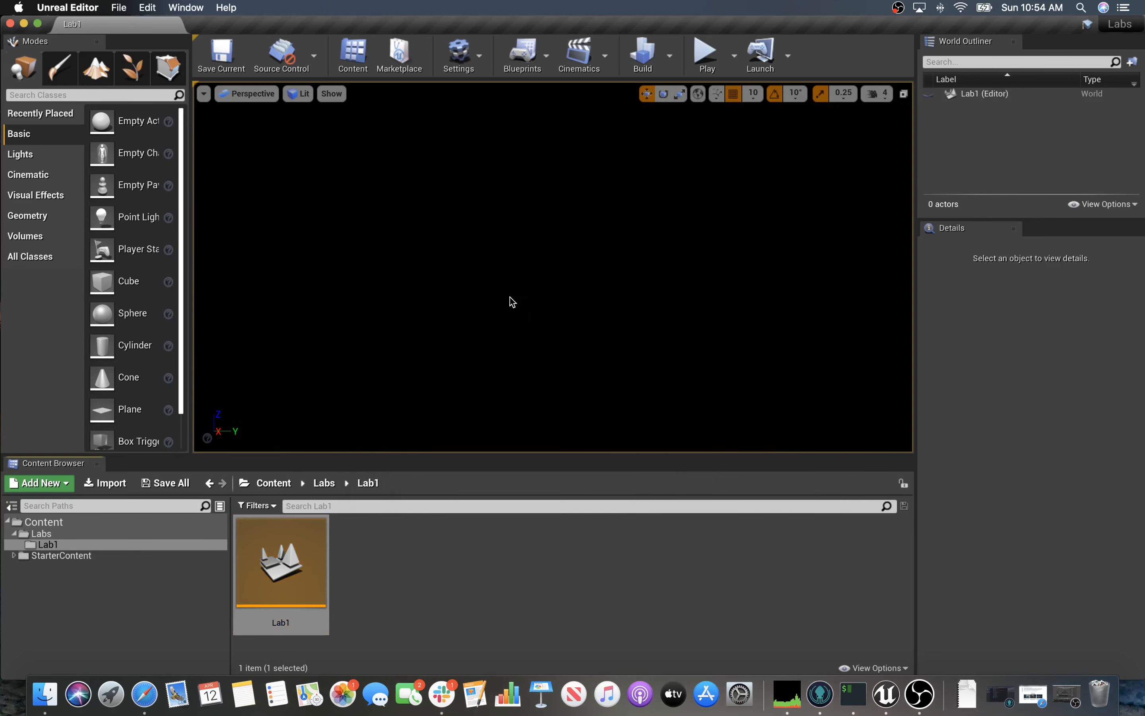
# Step: Save the Lab1 level asset from the Lab1 folder
pyautogui.rightClick(297, 559)
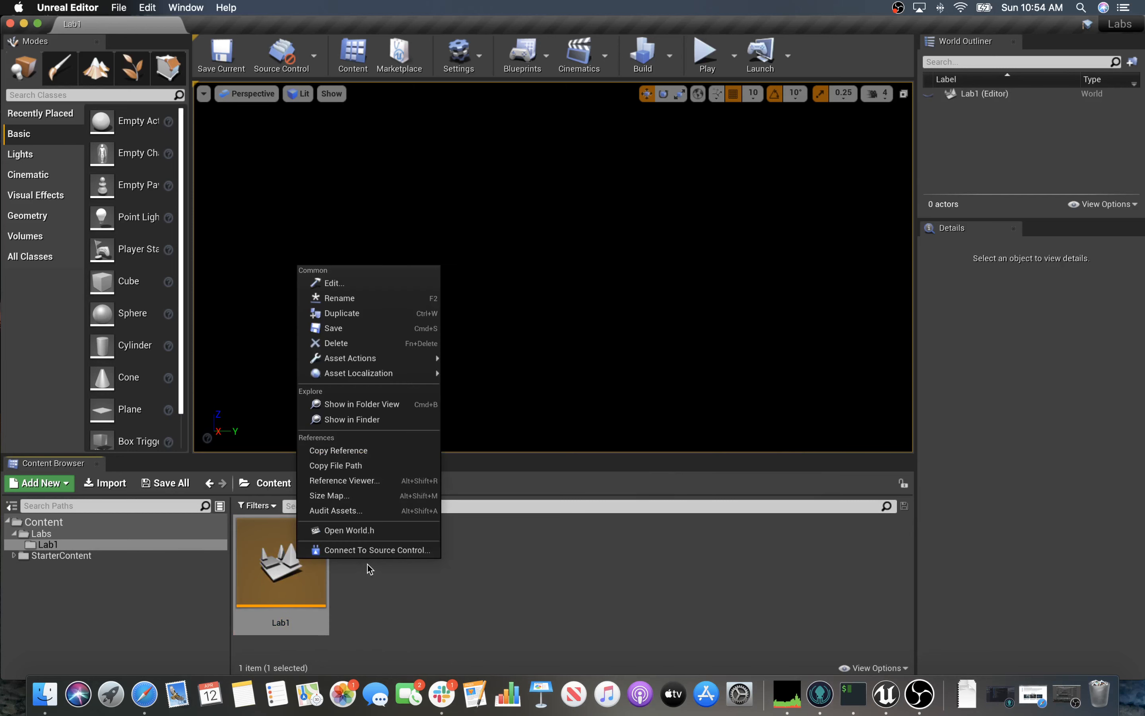
pyautogui.click(371, 327)
pyautogui.click(636, 372)
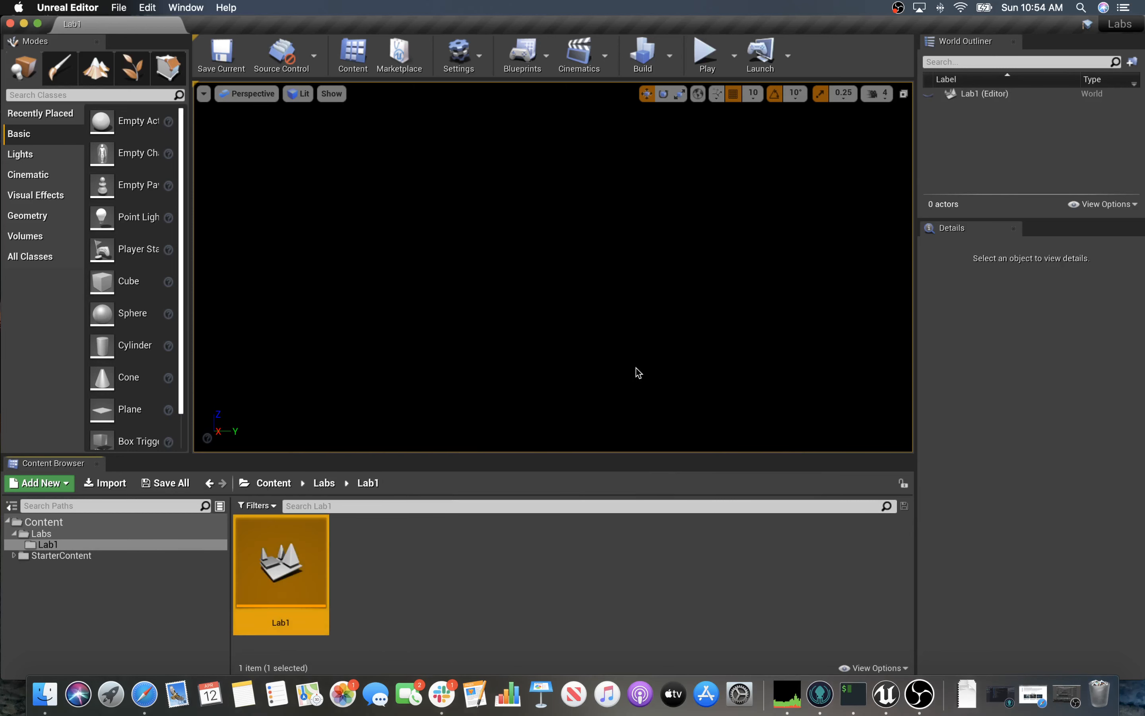
# Step: Create a new level from the Default template
pyautogui.click(119, 7)
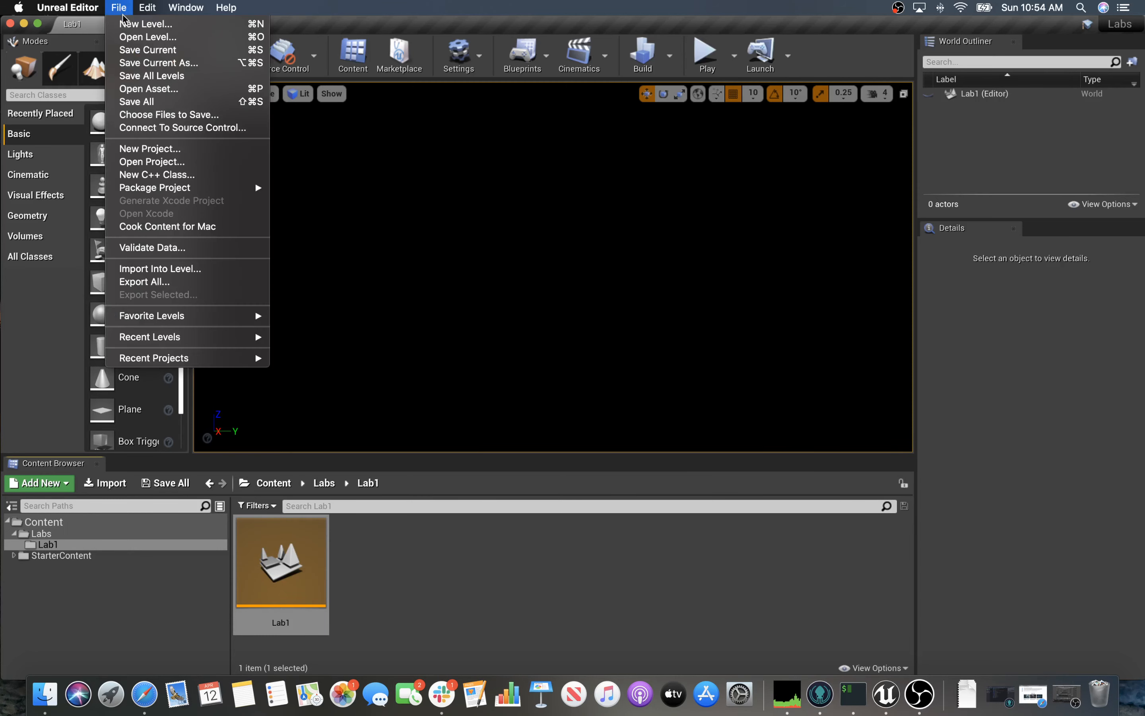
pyautogui.click(138, 25)
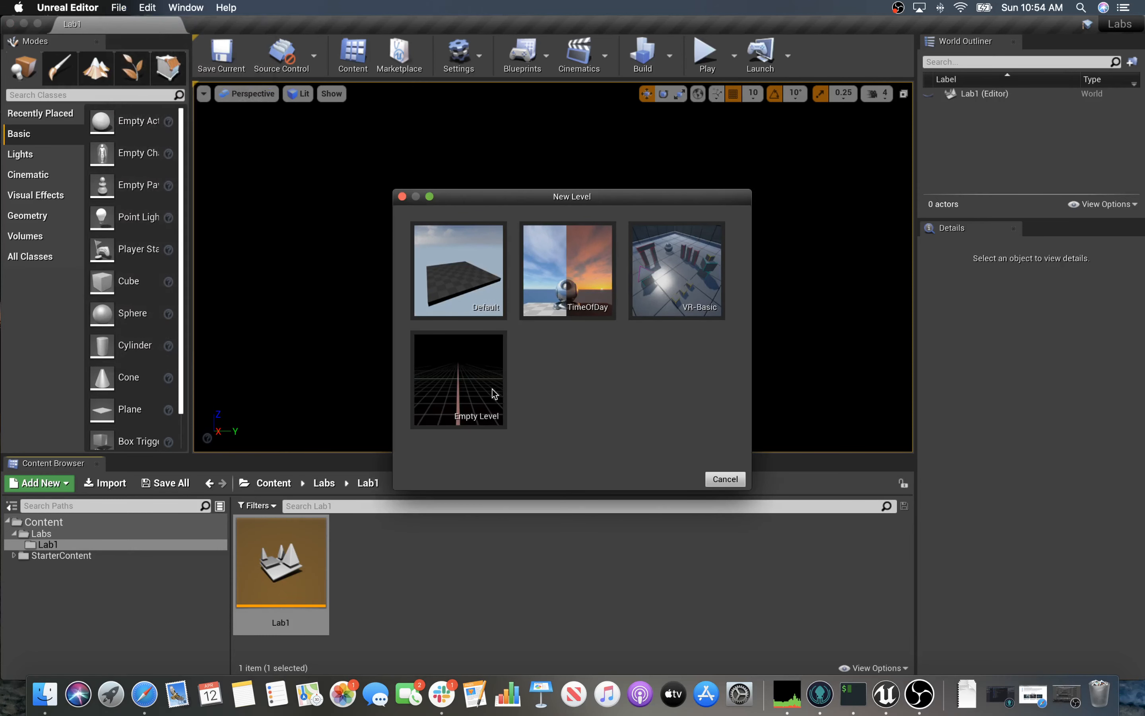
pyautogui.click(452, 267)
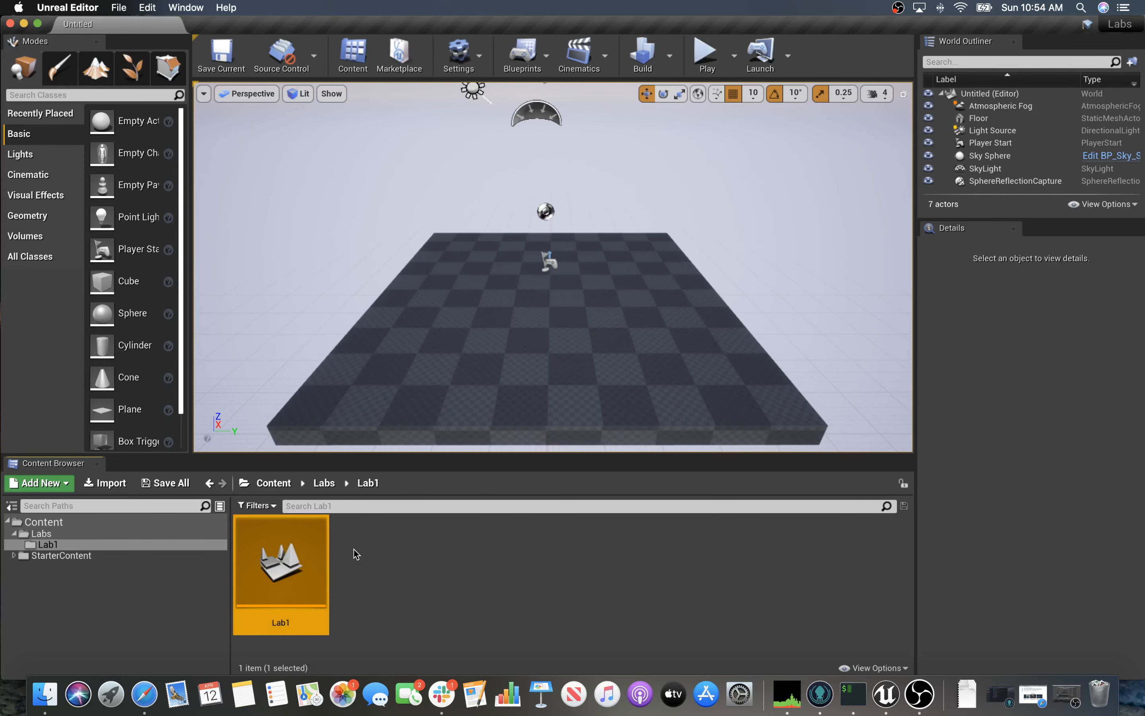
# Step: Delete the old Lab1 level asset from the Lab1 folder
pyautogui.rightClick(276, 536)
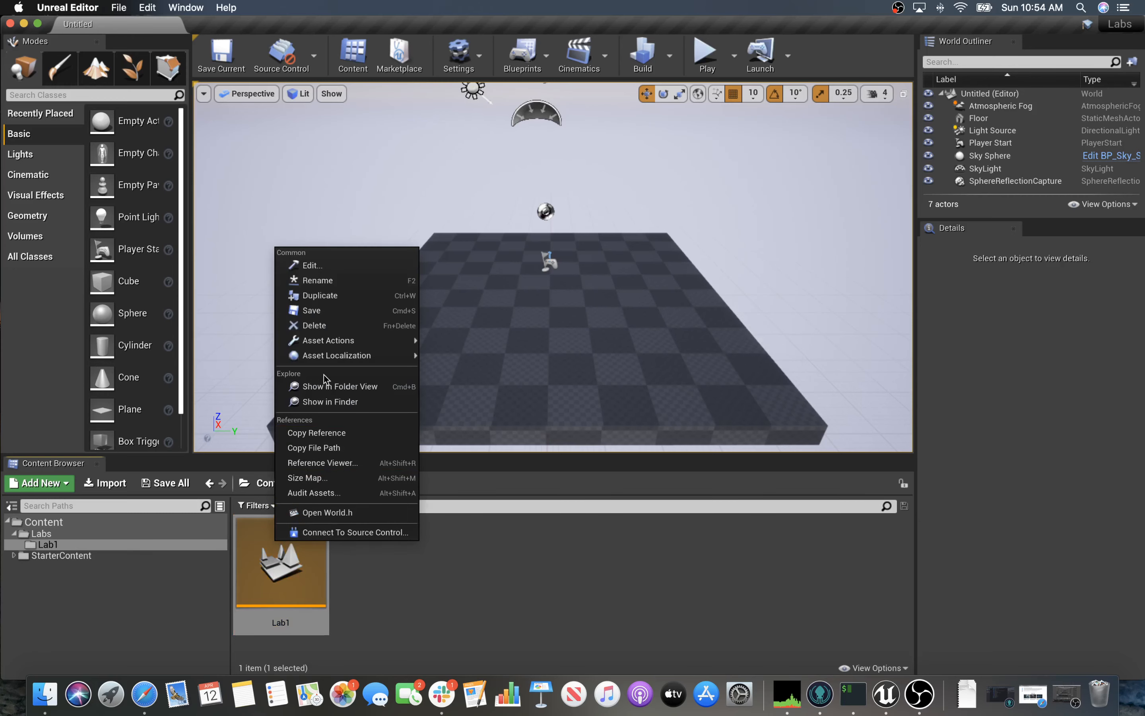
pyautogui.click(329, 326)
pyautogui.click(493, 579)
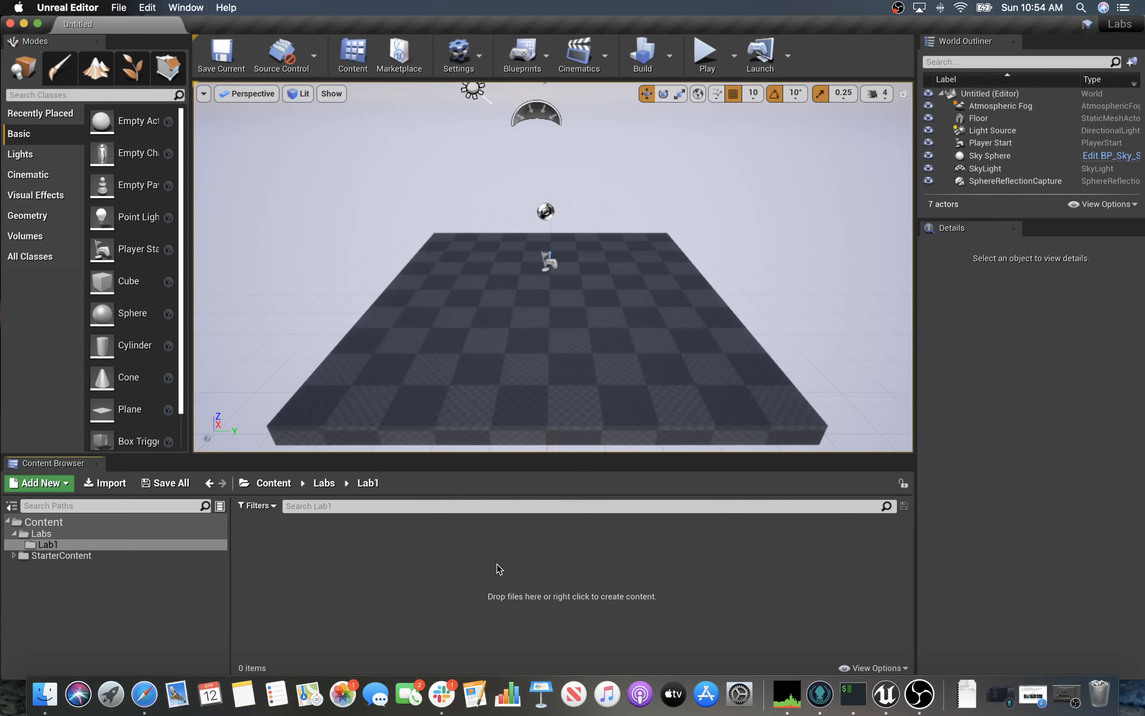
# Step: Save the new untitled level as Lab1 in the Labs/Lab1 folder
pyautogui.click(461, 356)
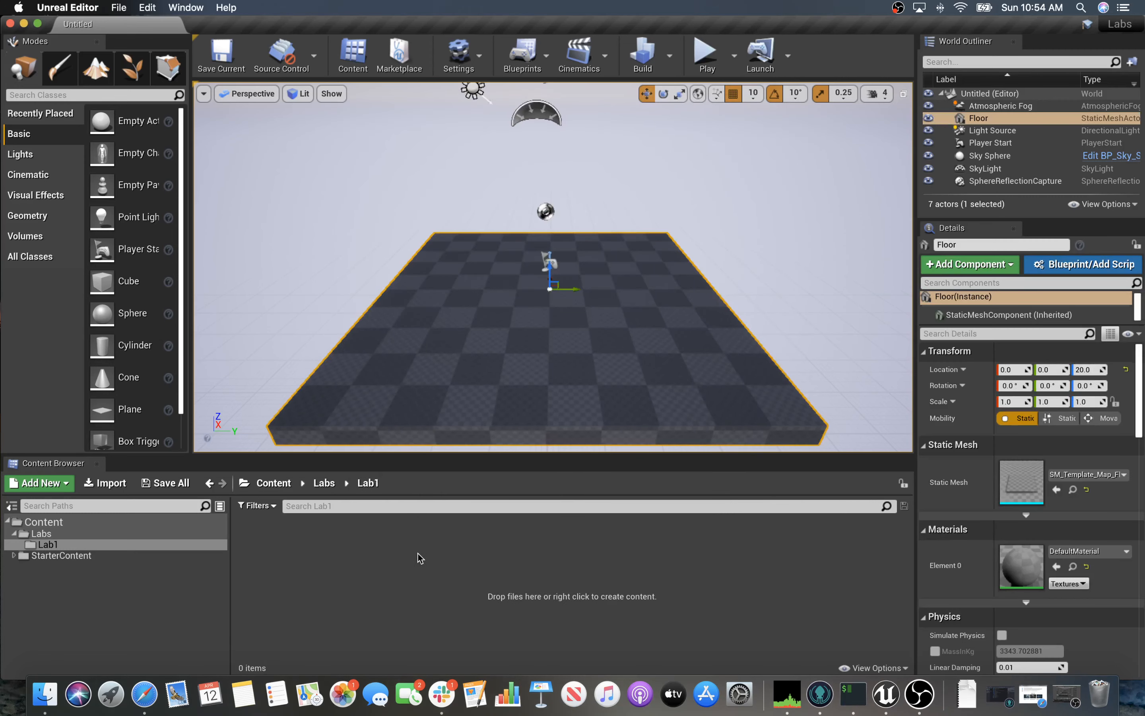
pyautogui.press('super+s')
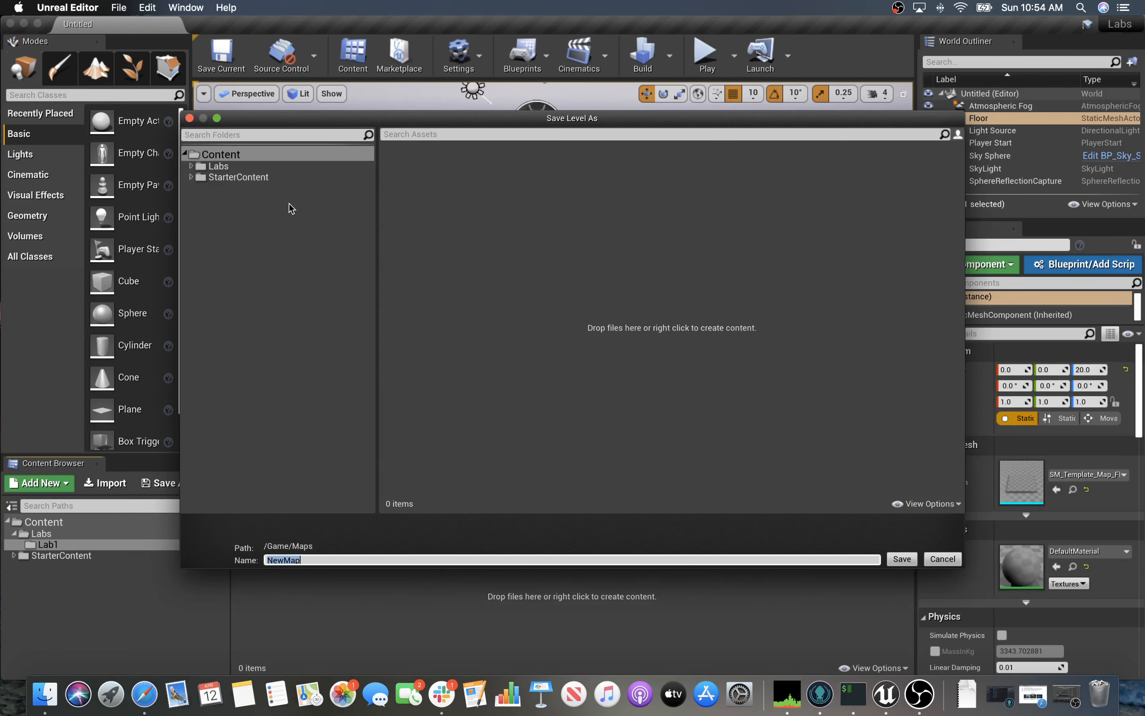
pyautogui.click(199, 166)
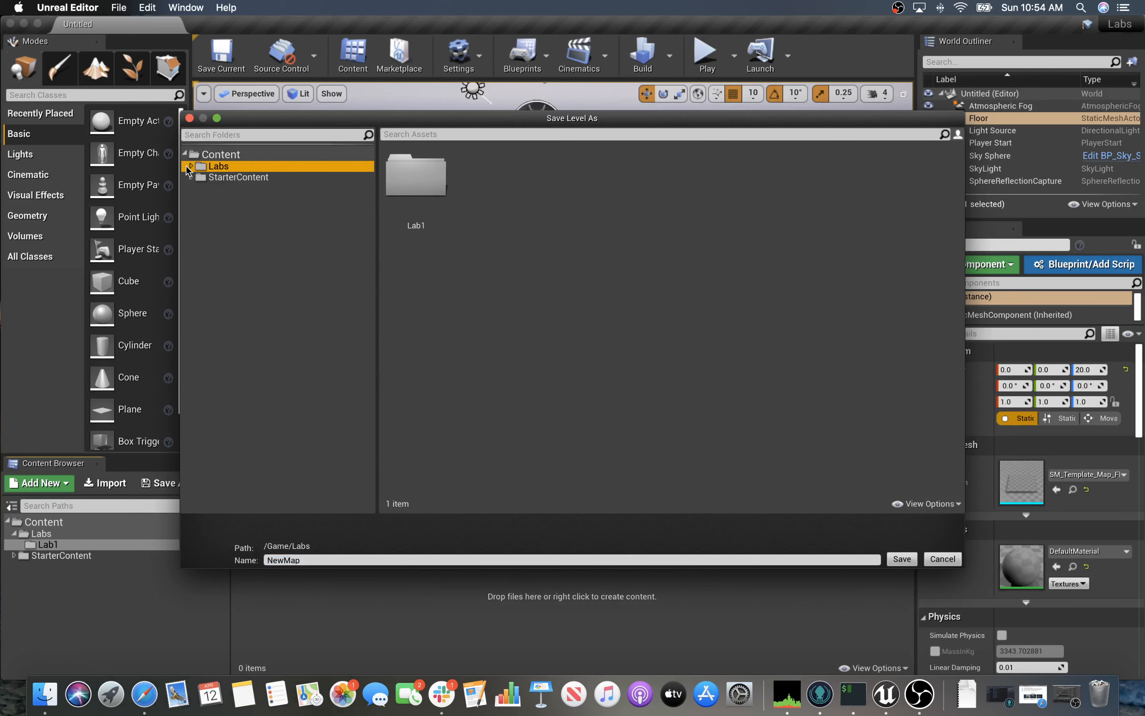
pyautogui.doubleClick(403, 170)
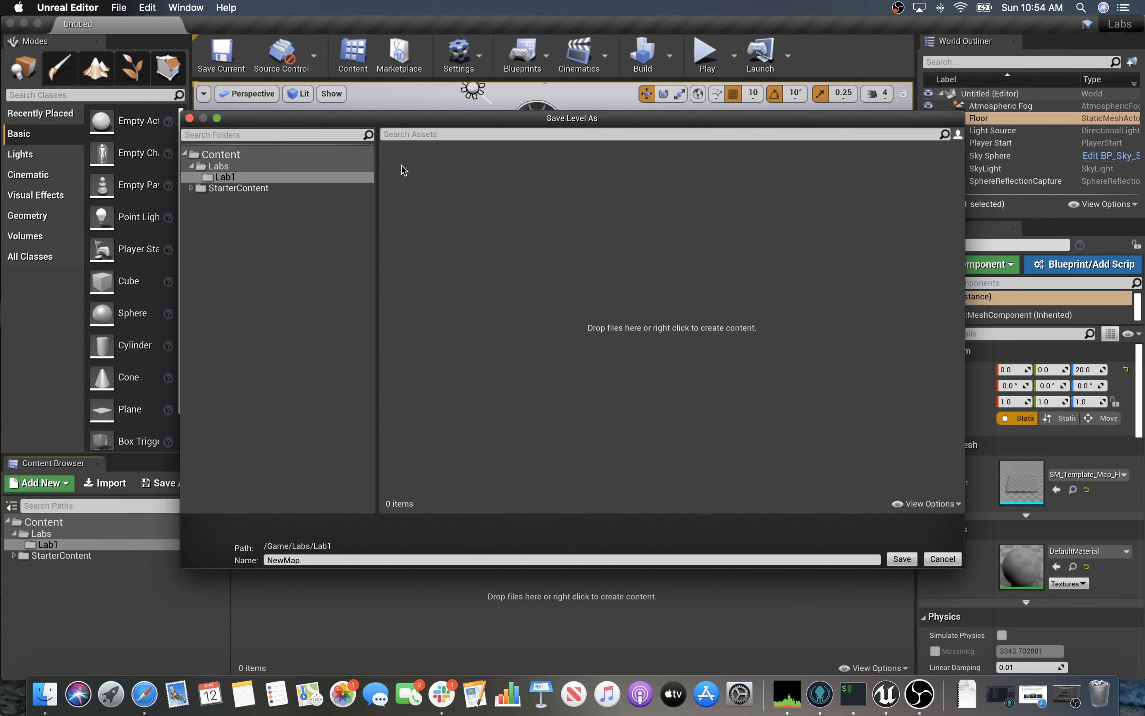
pyautogui.click(356, 557)
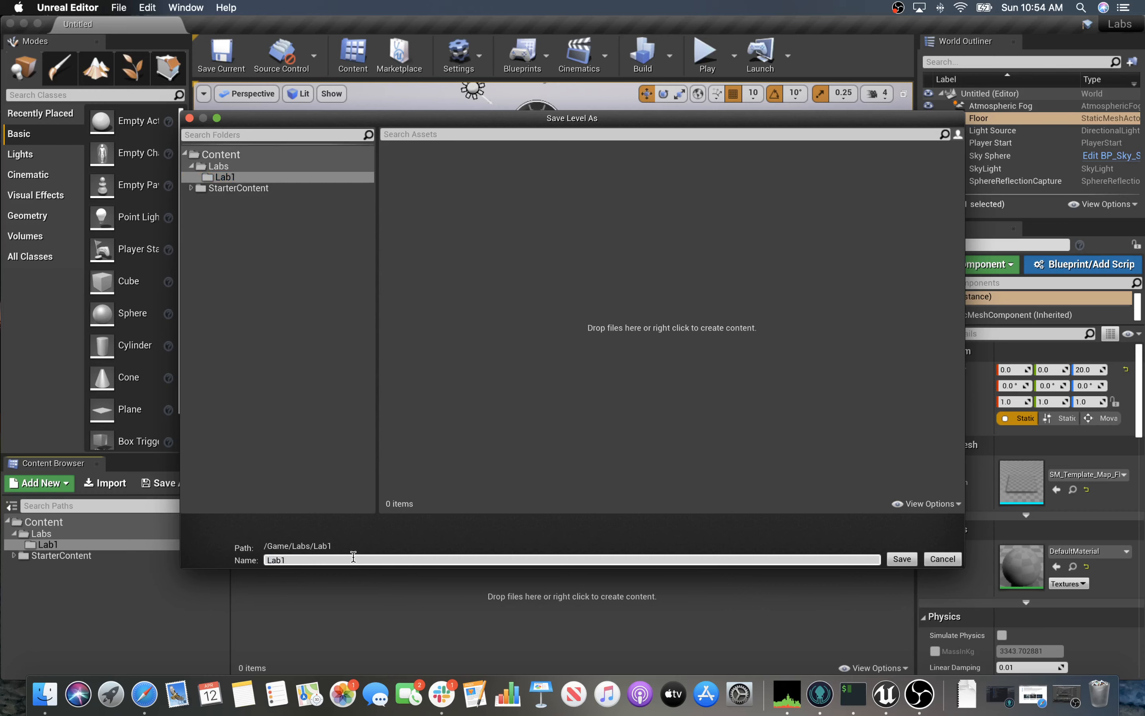
pyautogui.press('Return')
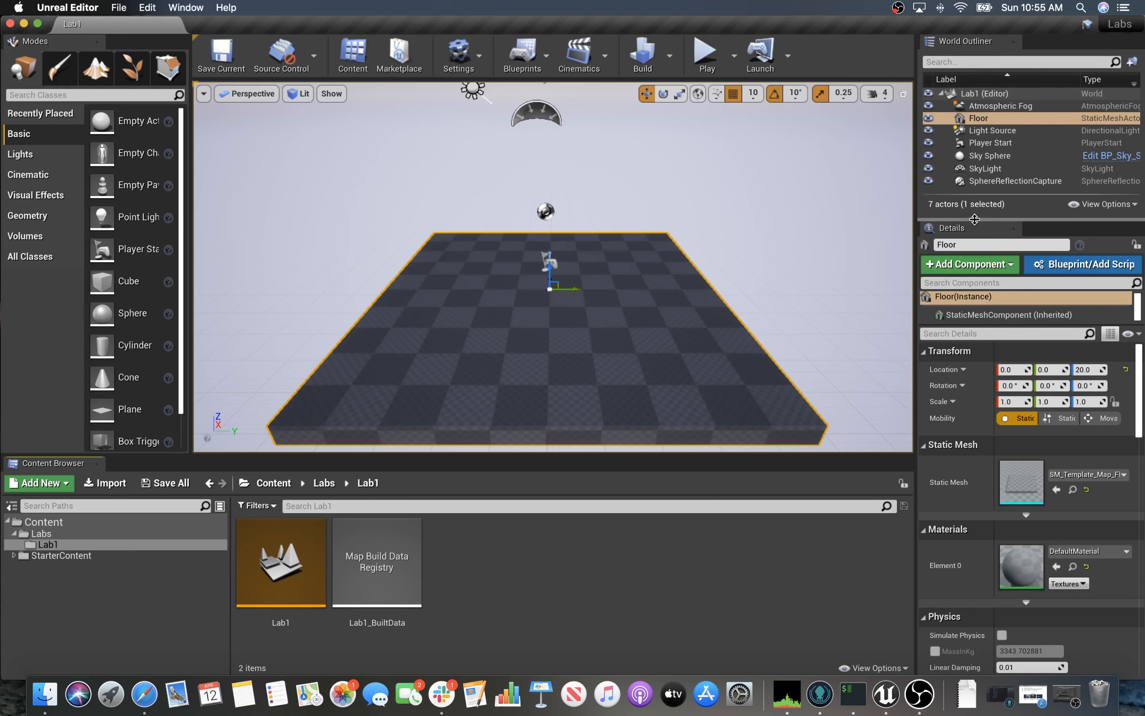
# Step: Make the World Outliner taller and examine the Floor actor's properties from Transform through Physics to Collision and Lighting
pyautogui.moveTo(974, 233); pyautogui.dragTo(974, 307)
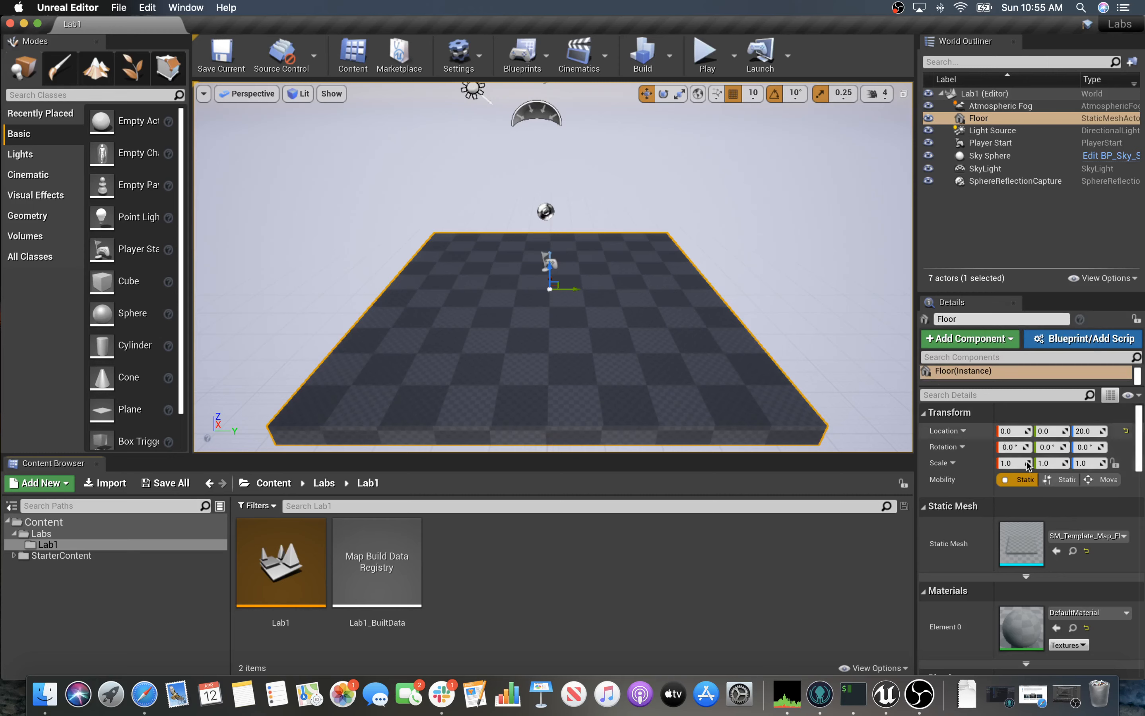
pyautogui.scroll(-3, 988, 472)
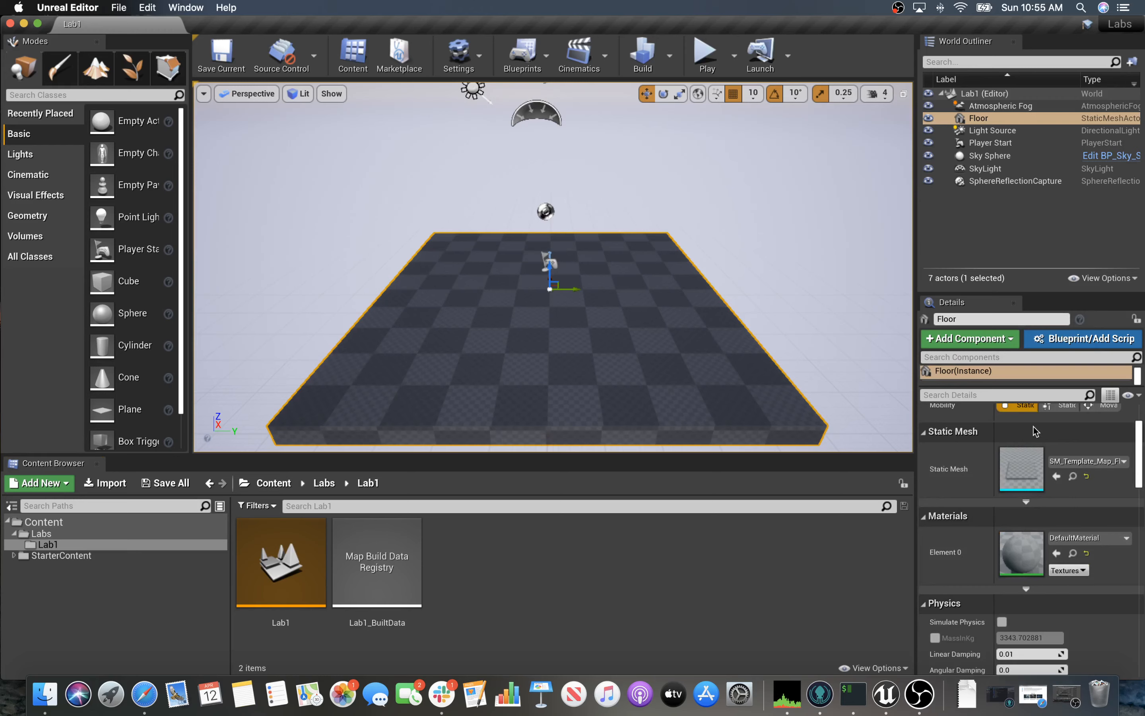
pyautogui.scroll(-1, 962, 523)
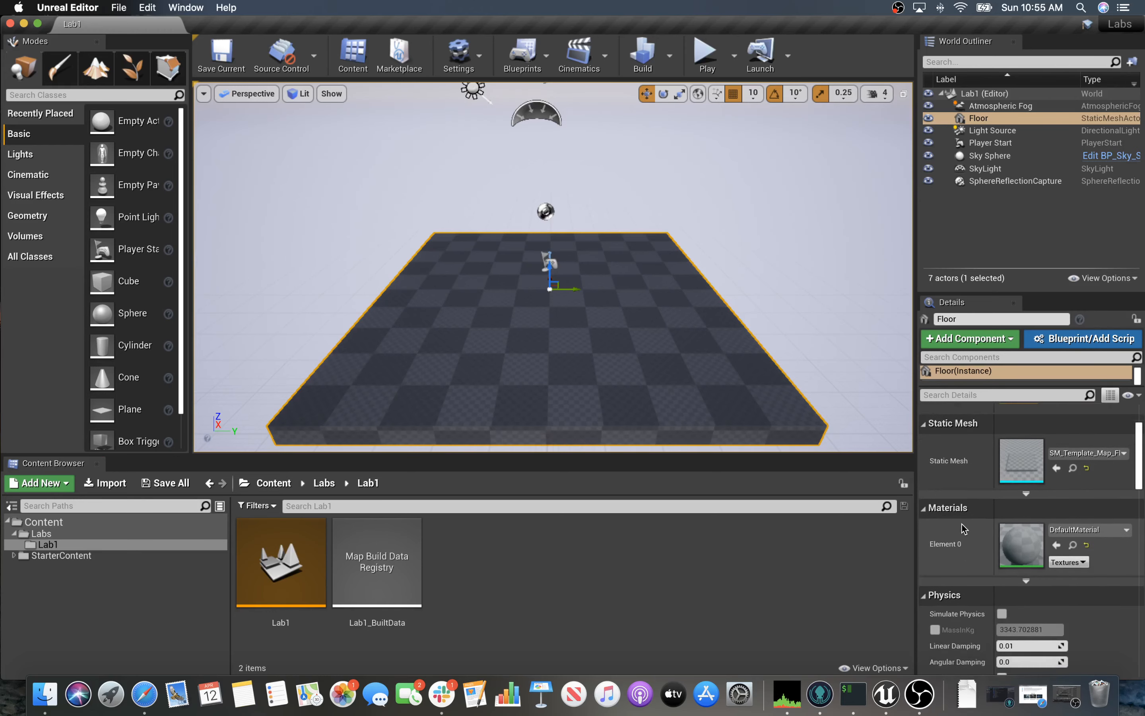
pyautogui.scroll(-10, 962, 523)
pyautogui.scroll(-8, 964, 523)
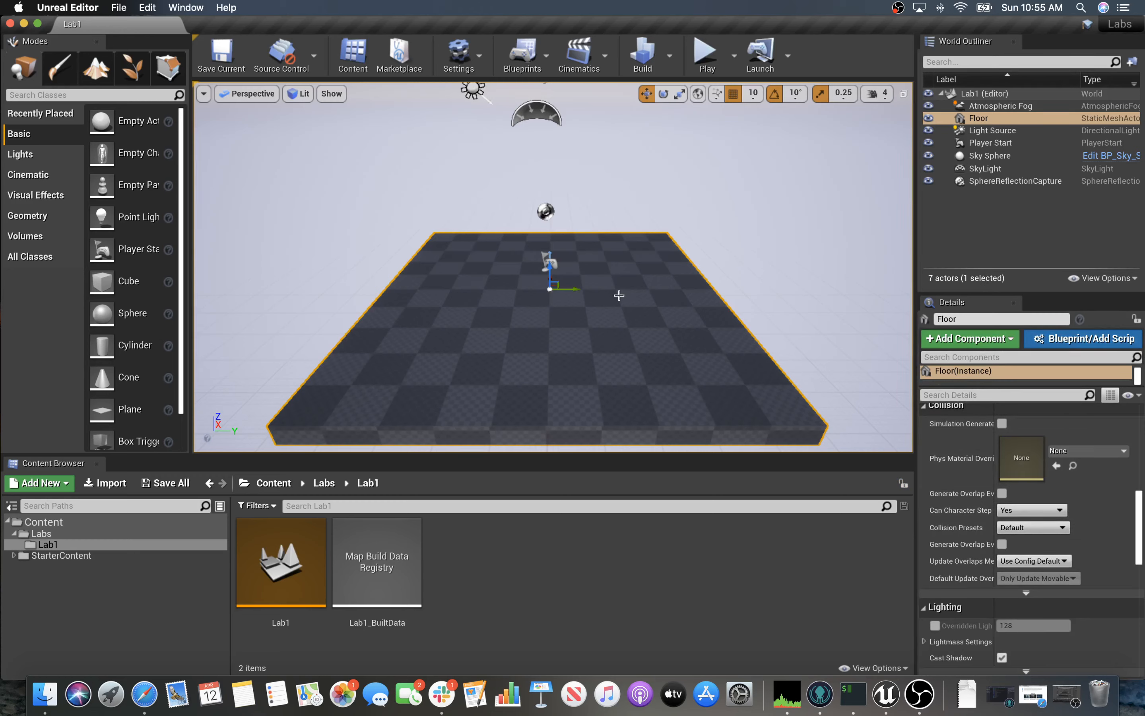
pyautogui.click(619, 199)
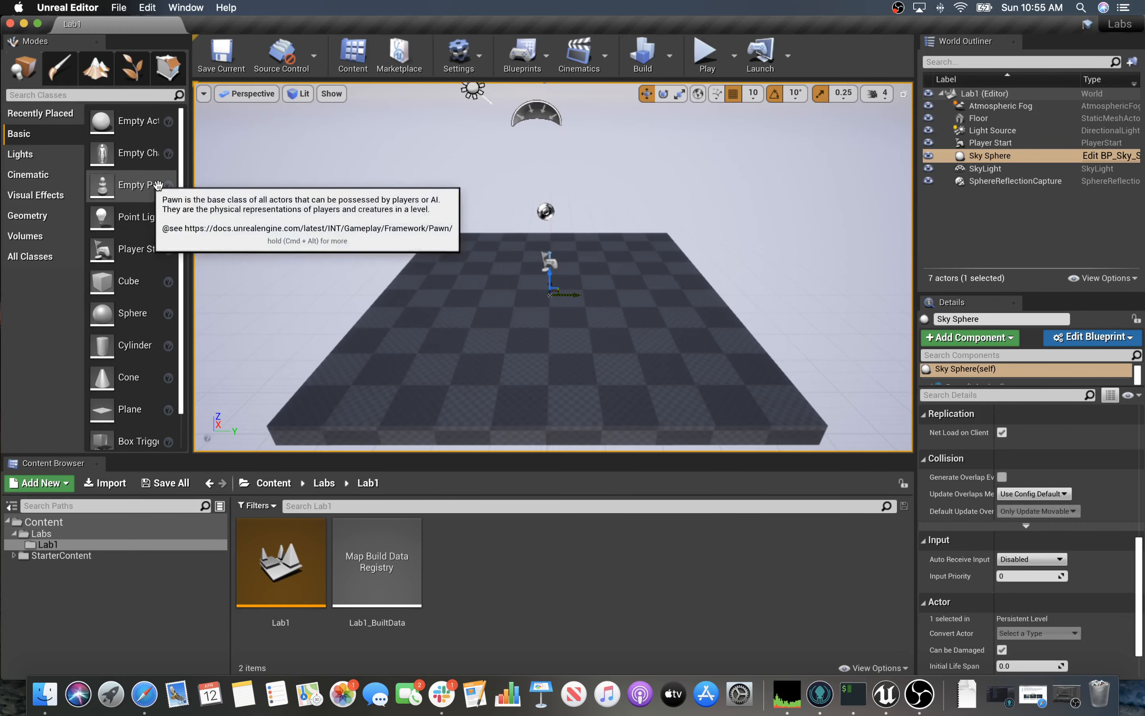
# Step: Place a basic Sphere on the floor, near the Player Start
pyautogui.scroll(-1, 116, 274)
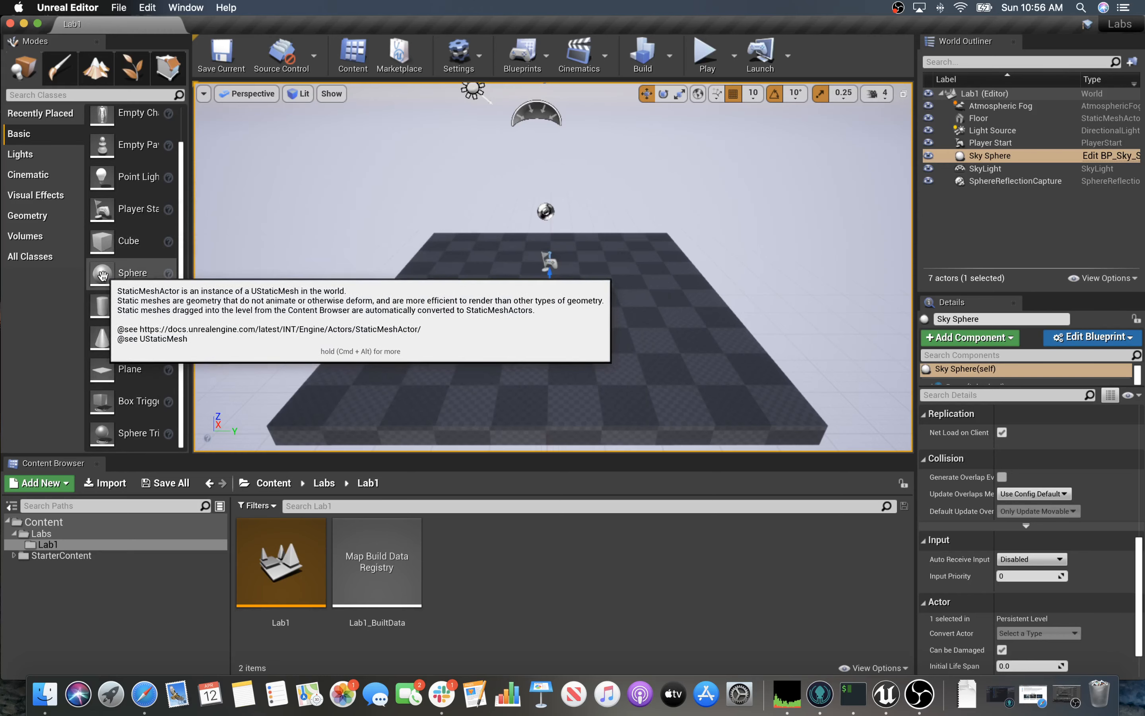
pyautogui.click(148, 272)
pyautogui.moveTo(148, 271); pyautogui.dragTo(476, 253)
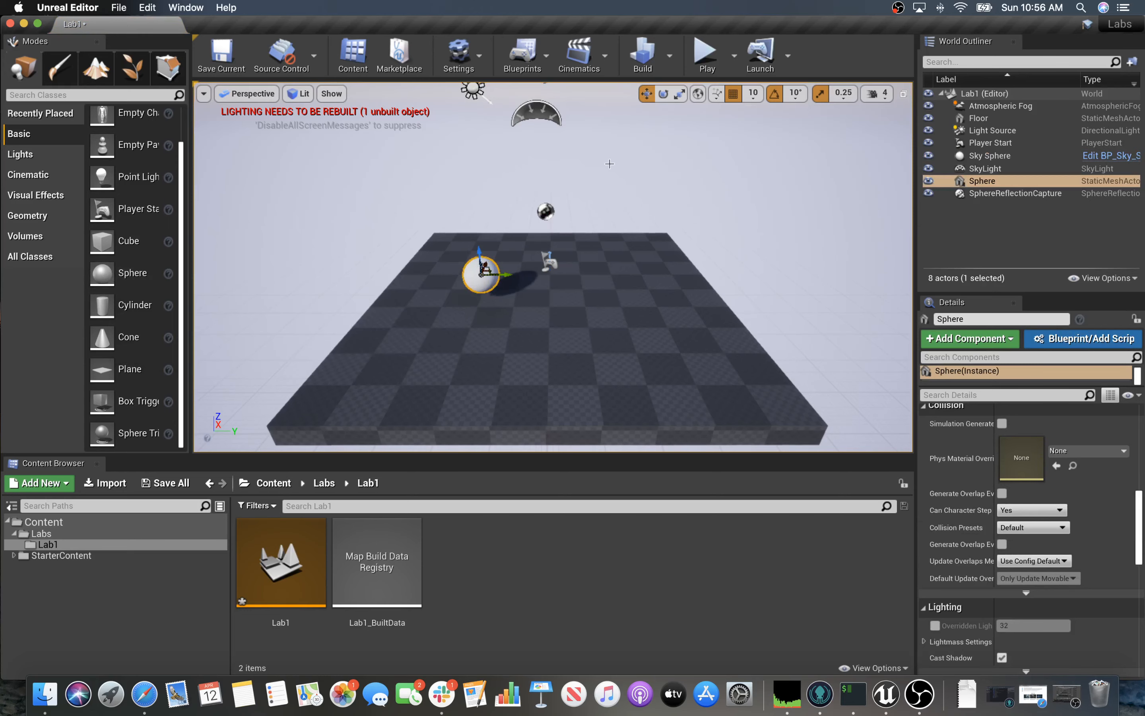
# Step: Play the level in the editor, move up to the sphere to look at it, and stop the session
pyautogui.click(706, 52)
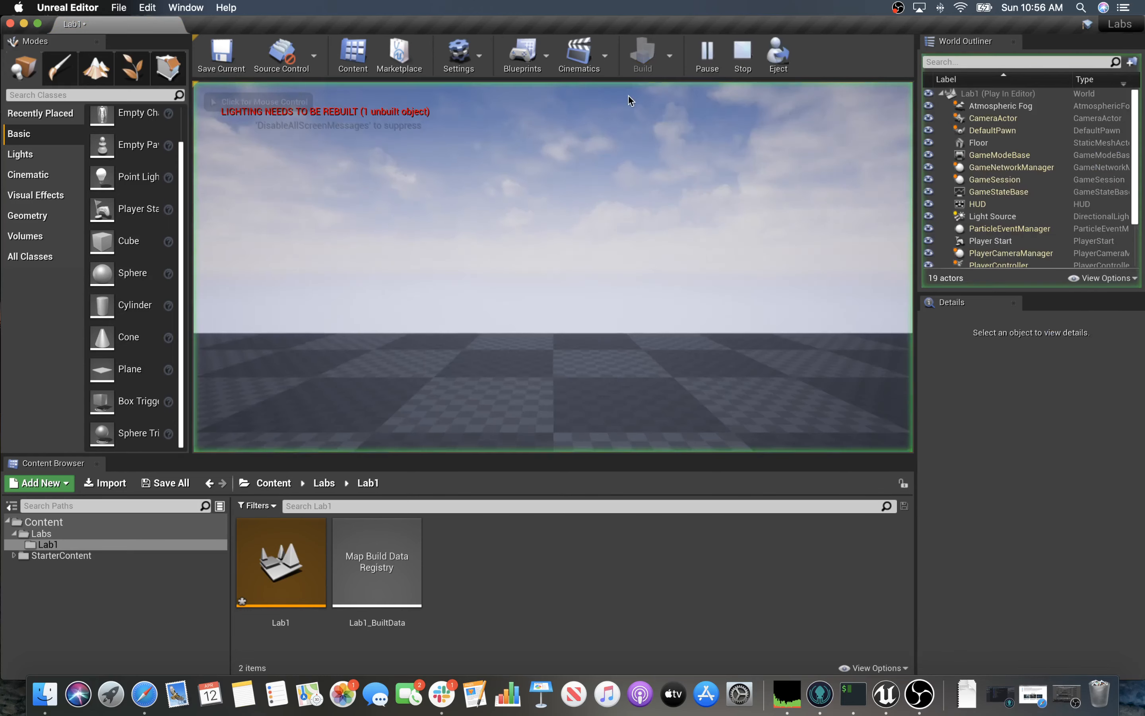
pyautogui.click(464, 322)
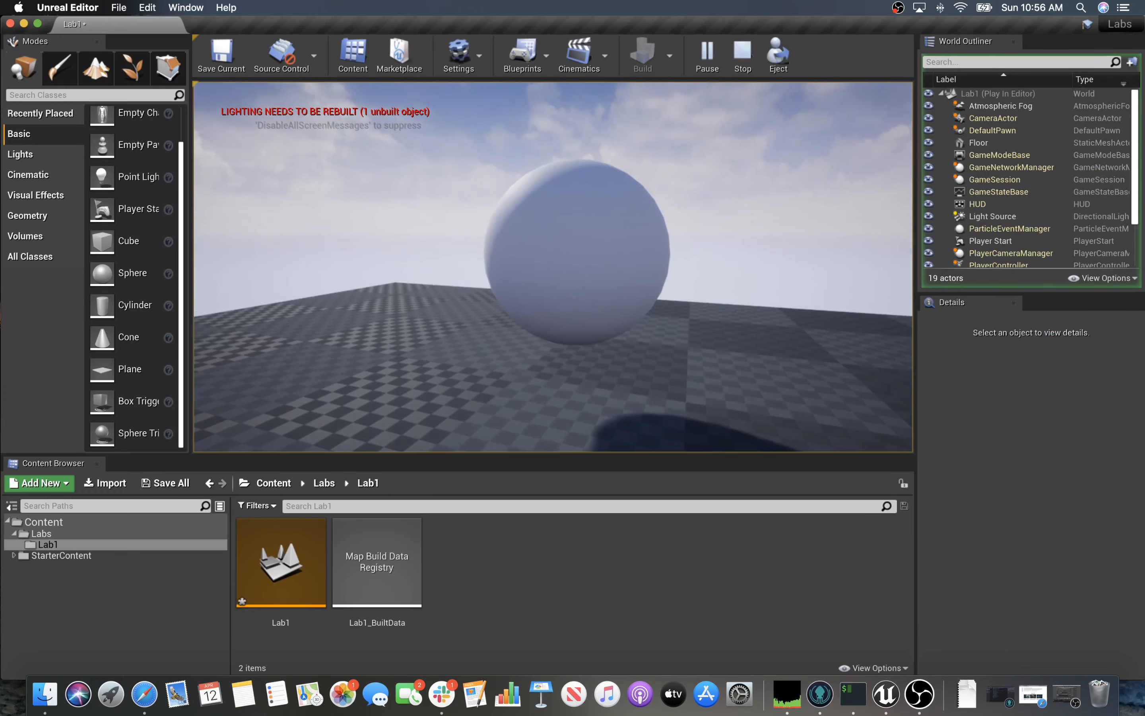
pyautogui.press('Escape')
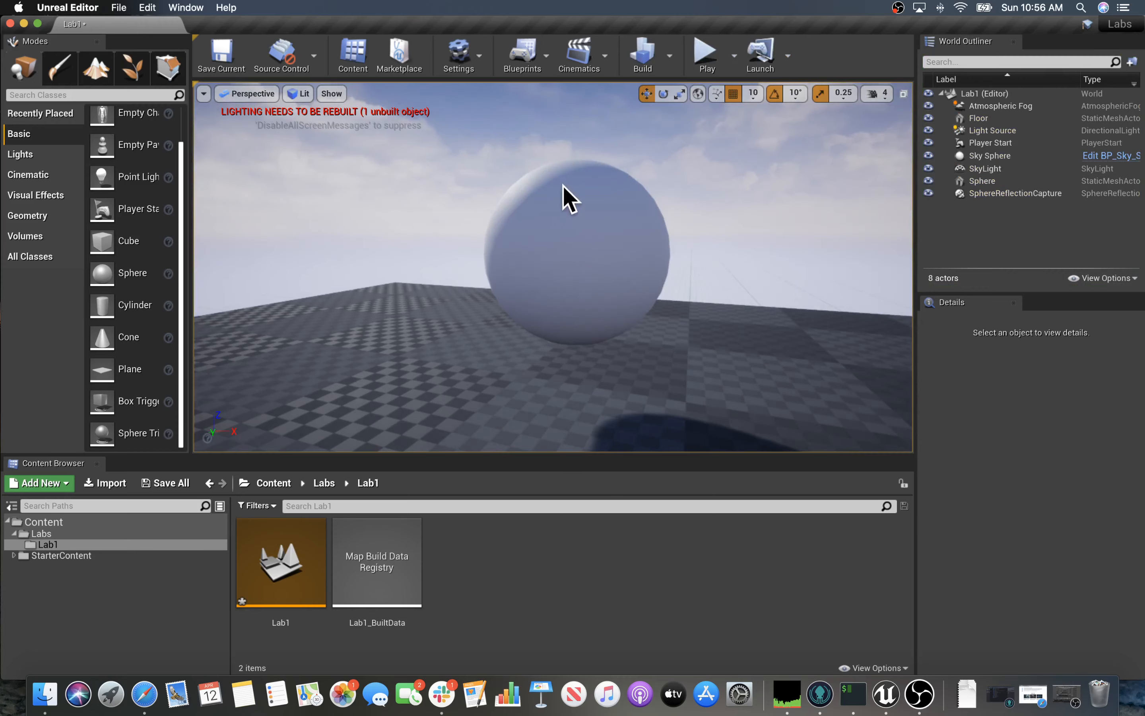
# Step: Focus on the Player Start actor and examine its placement relative to the sphere from several distances and angles
pyautogui.scroll(10, 628, 268)
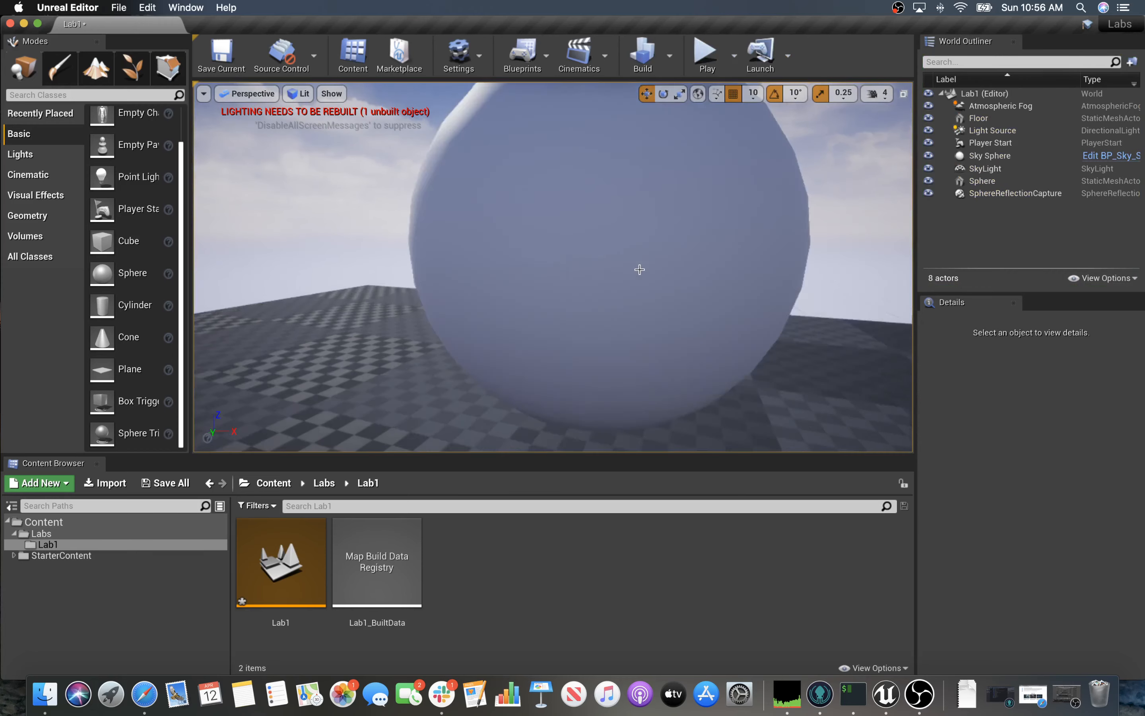
pyautogui.scroll(-10, 657, 258)
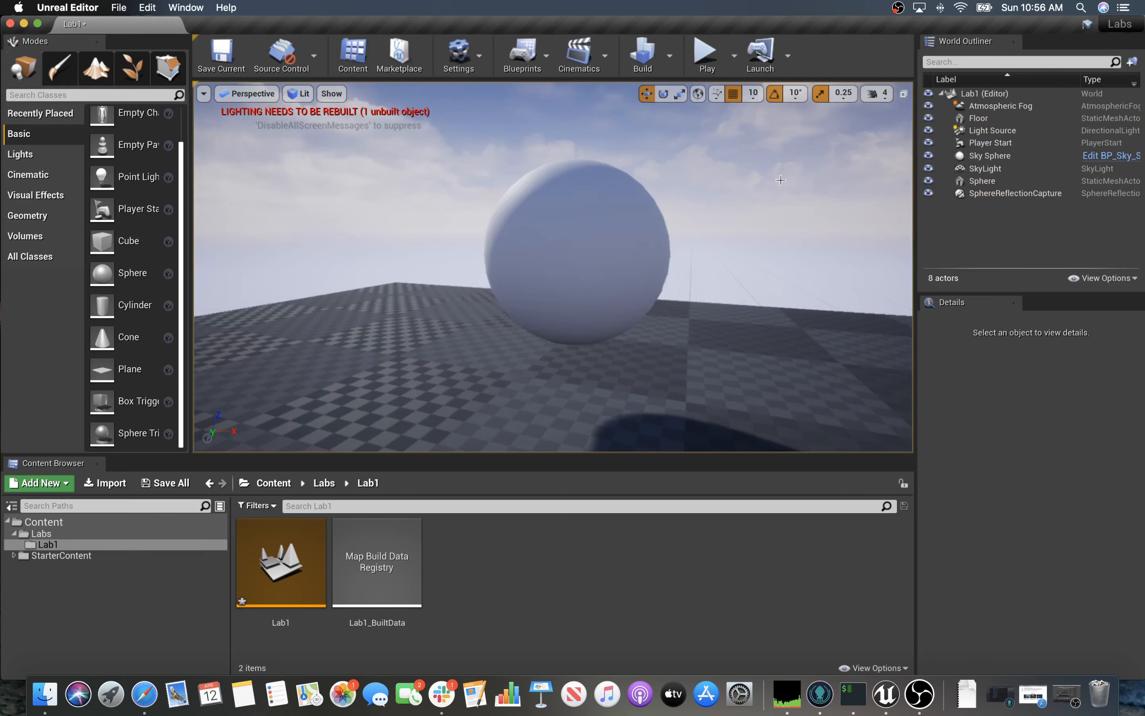
pyautogui.click(991, 145)
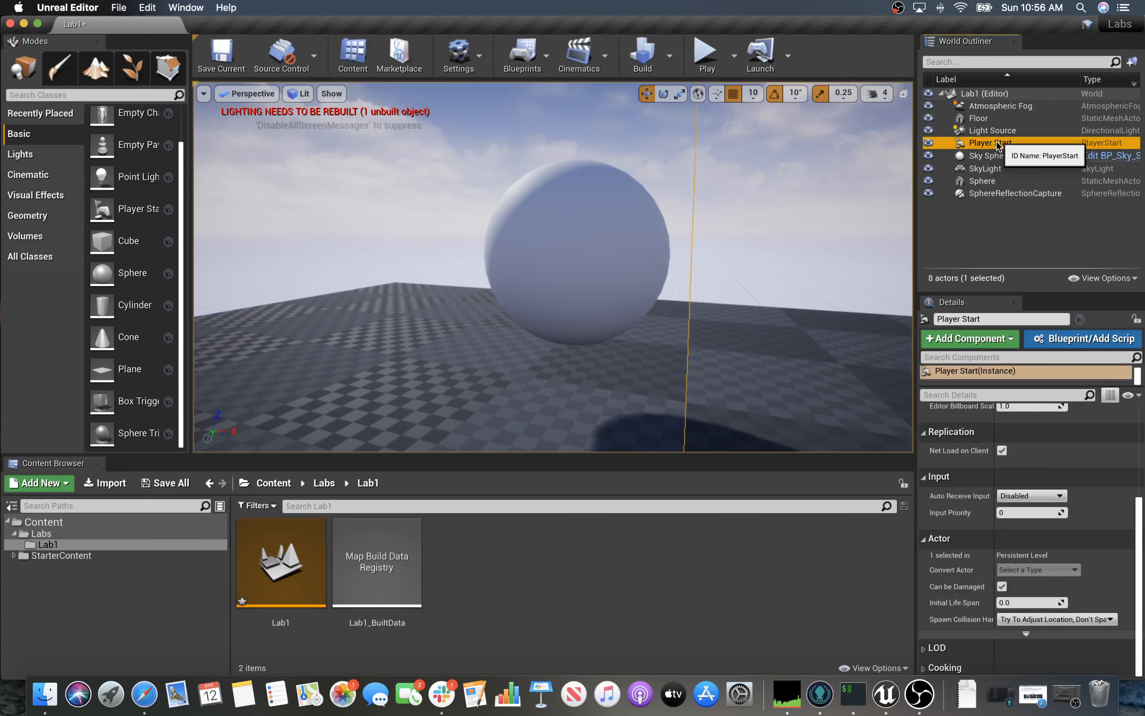
pyautogui.doubleClick(991, 145)
pyautogui.moveTo(419, 308)
pyautogui.mouseDown()
pyautogui.moveTo(467, 308)
pyautogui.moveTo(419, 308)
pyautogui.mouseUp()
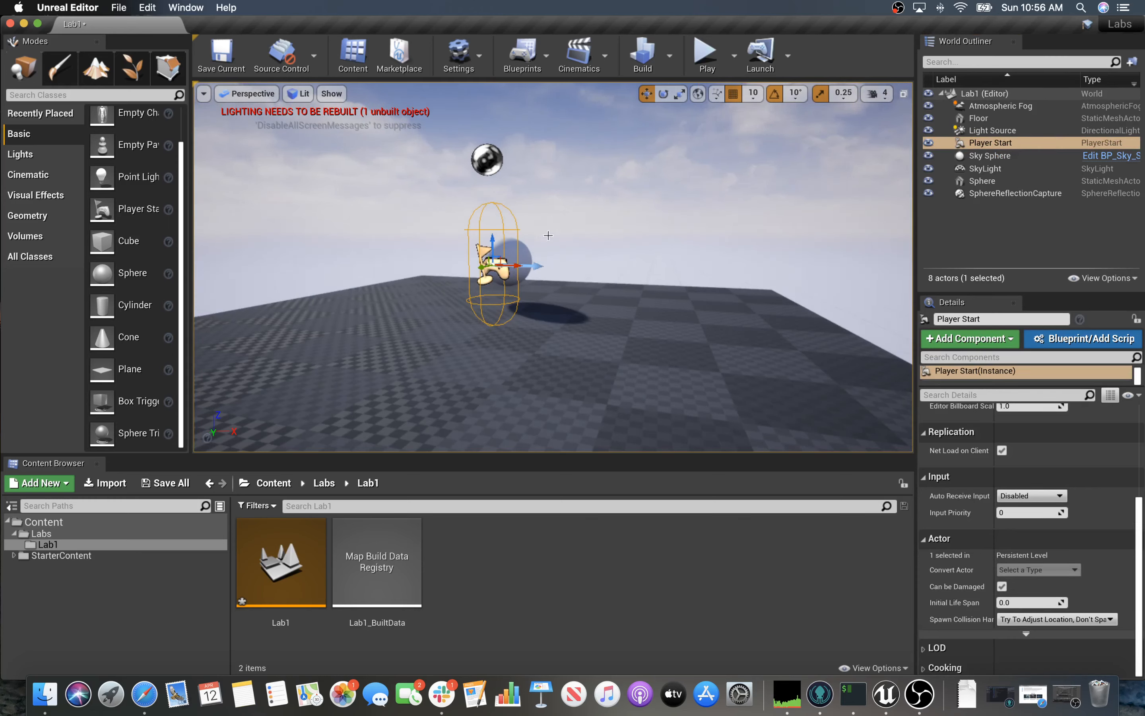
pyautogui.scroll(-10, 560, 249)
pyautogui.scroll(15, 570, 261)
pyautogui.moveTo(583, 243); pyautogui.dragTo(521, 243)
pyautogui.scroll(15, 817, 214)
pyautogui.scroll(-8, 818, 217)
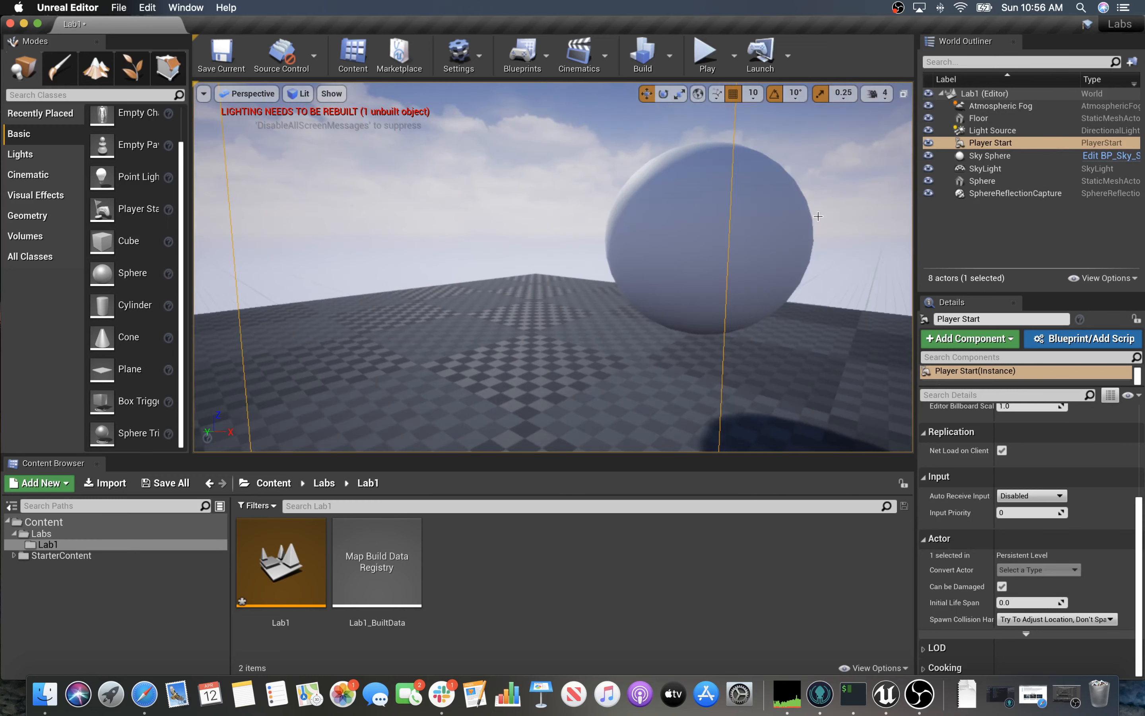
pyautogui.moveTo(818, 217); pyautogui.dragTo(854, 220)
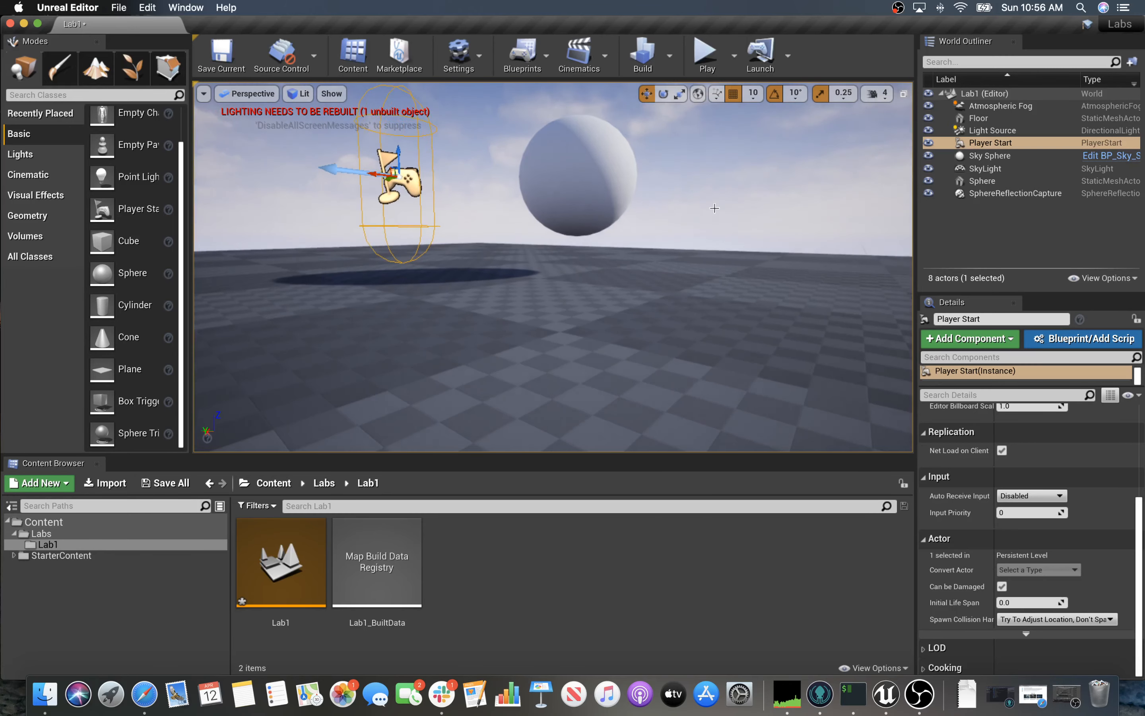
# Step: Select the sphere and inspect it in the orthographic Top view, returning to Perspective
pyautogui.click(599, 161)
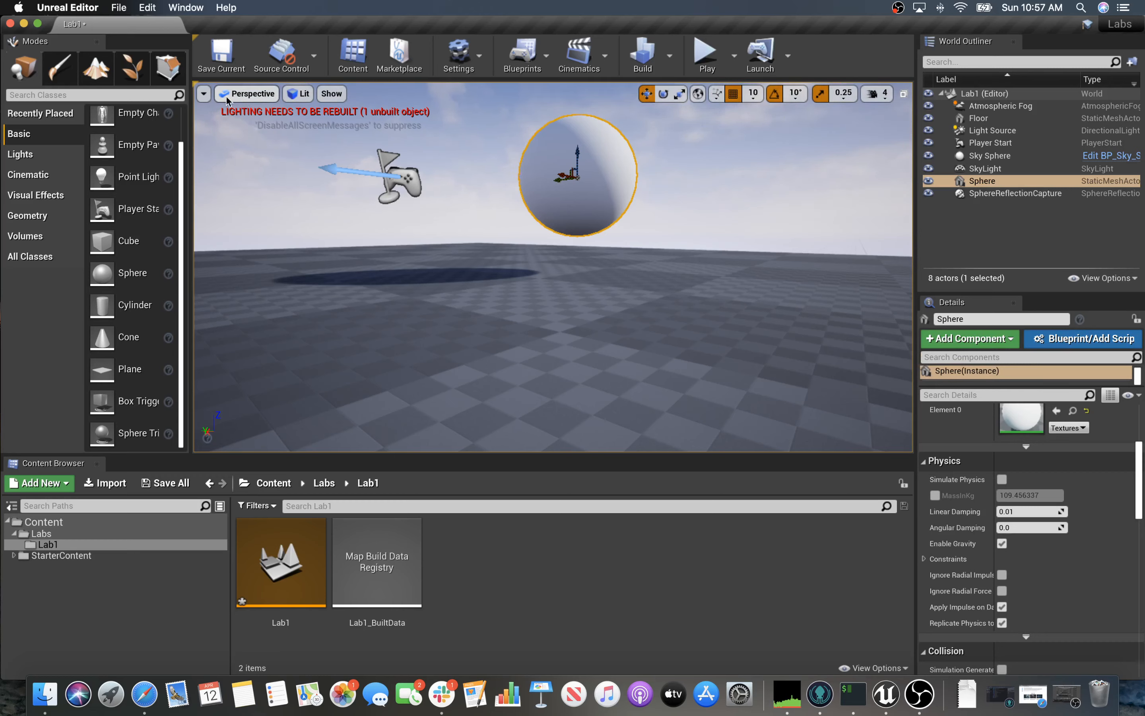
pyautogui.click(204, 95)
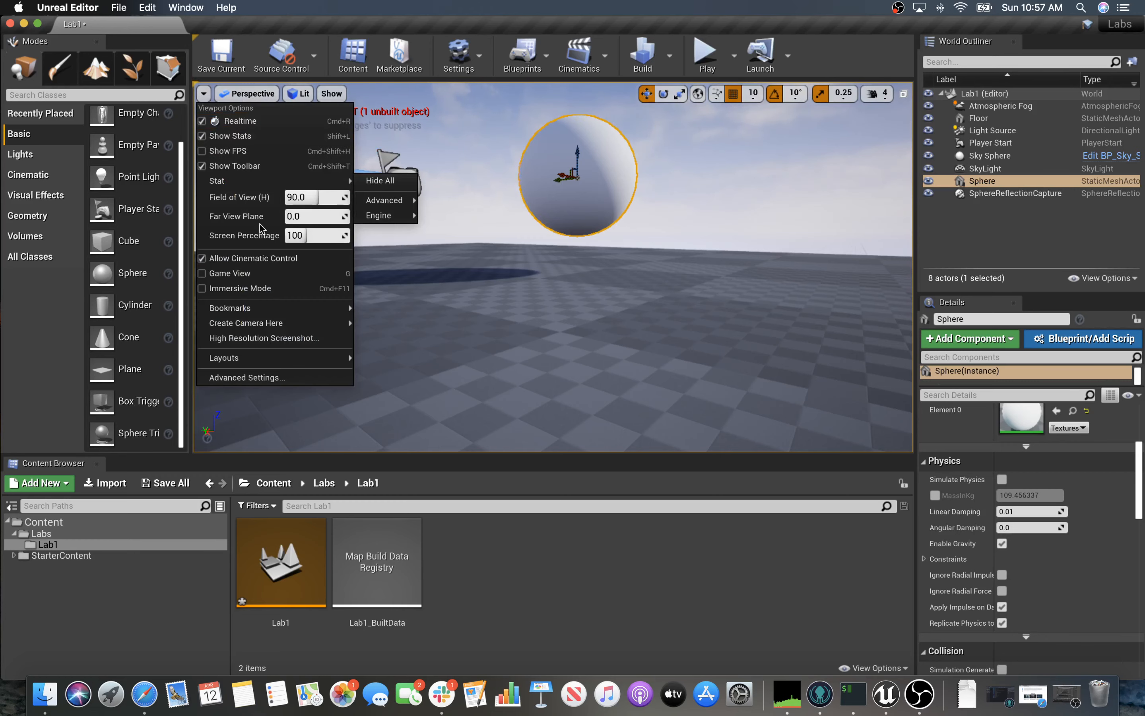
pyautogui.click(256, 94)
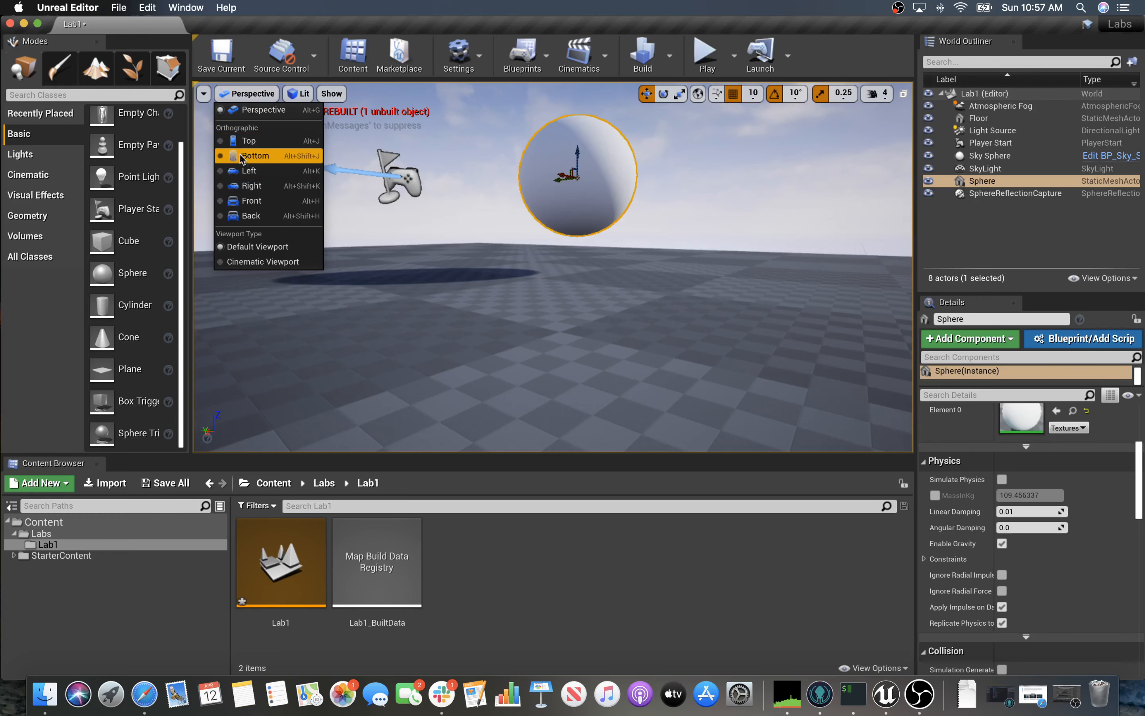
pyautogui.click(237, 141)
pyautogui.click(234, 94)
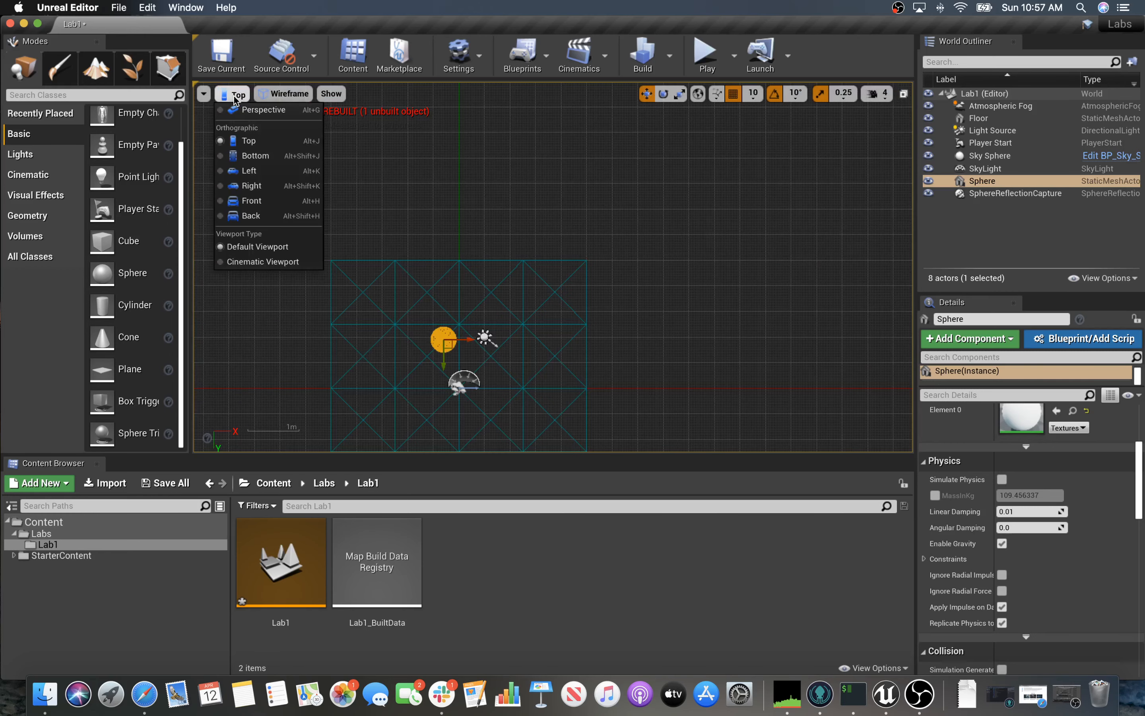
pyautogui.click(235, 109)
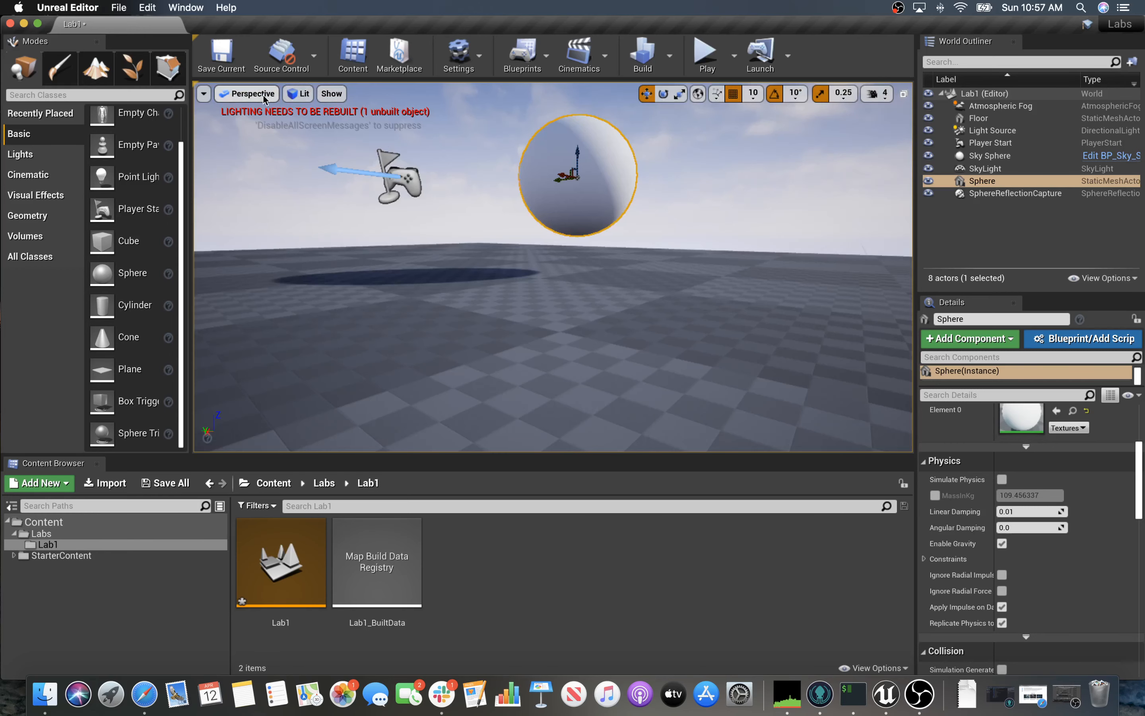
# Step: Preview the scene in Wireframe view mode and return to Lit
pyautogui.click(293, 93)
pyautogui.click(307, 151)
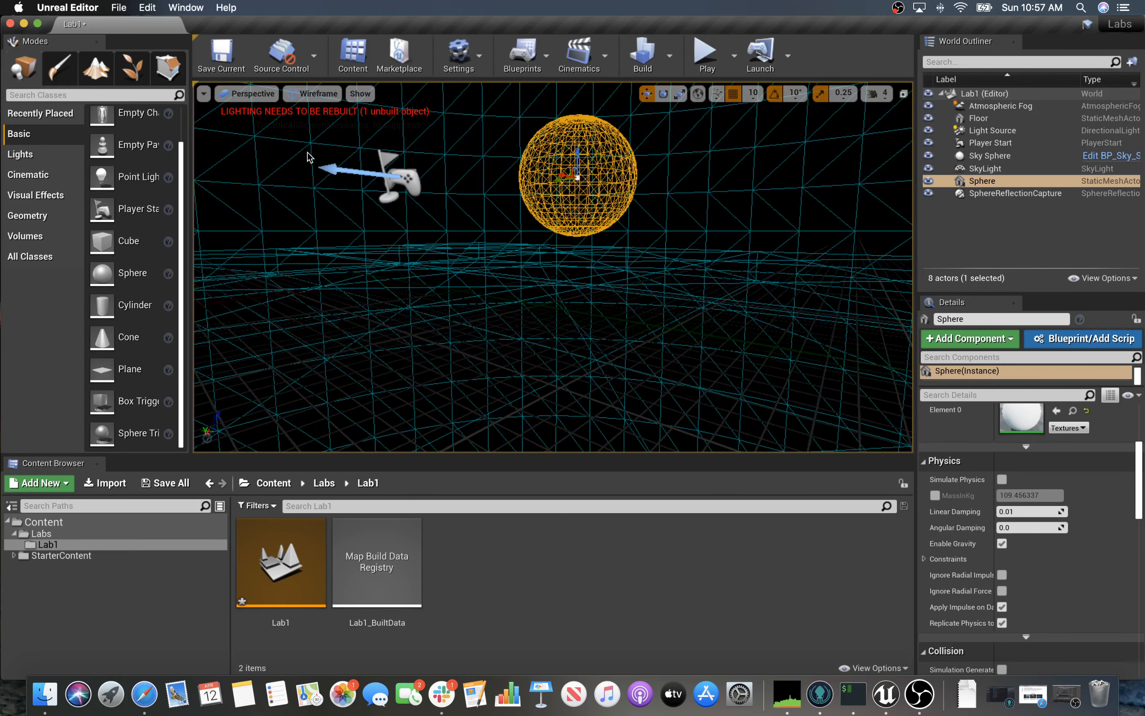
pyautogui.click(310, 93)
pyautogui.click(308, 120)
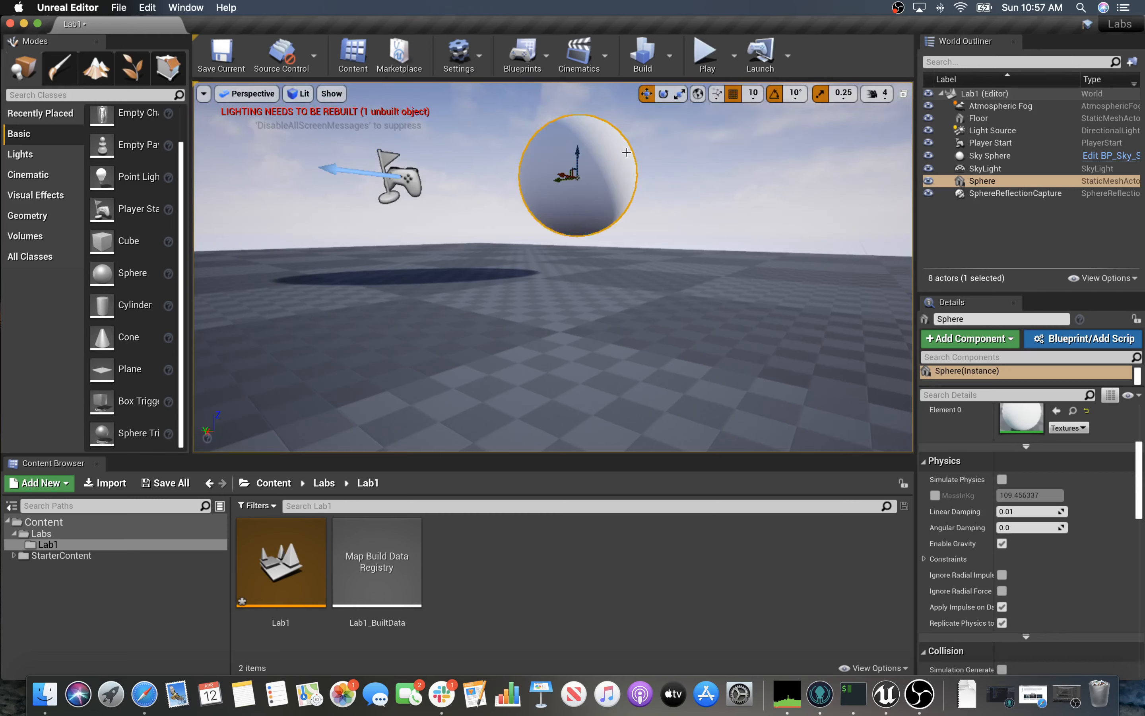
# Step: Fly the perspective camera around to view the sphere in front of the Player Start
pyautogui.moveTo(662, 265); pyautogui.dragTo(587, 258, button='right')
pyautogui.moveTo(688, 199)
pyautogui.mouseDown(button='right')
pyautogui.moveTo(685, 211)
pyautogui.moveTo(688, 198)
pyautogui.mouseUp(button='right')
pyautogui.press('s')
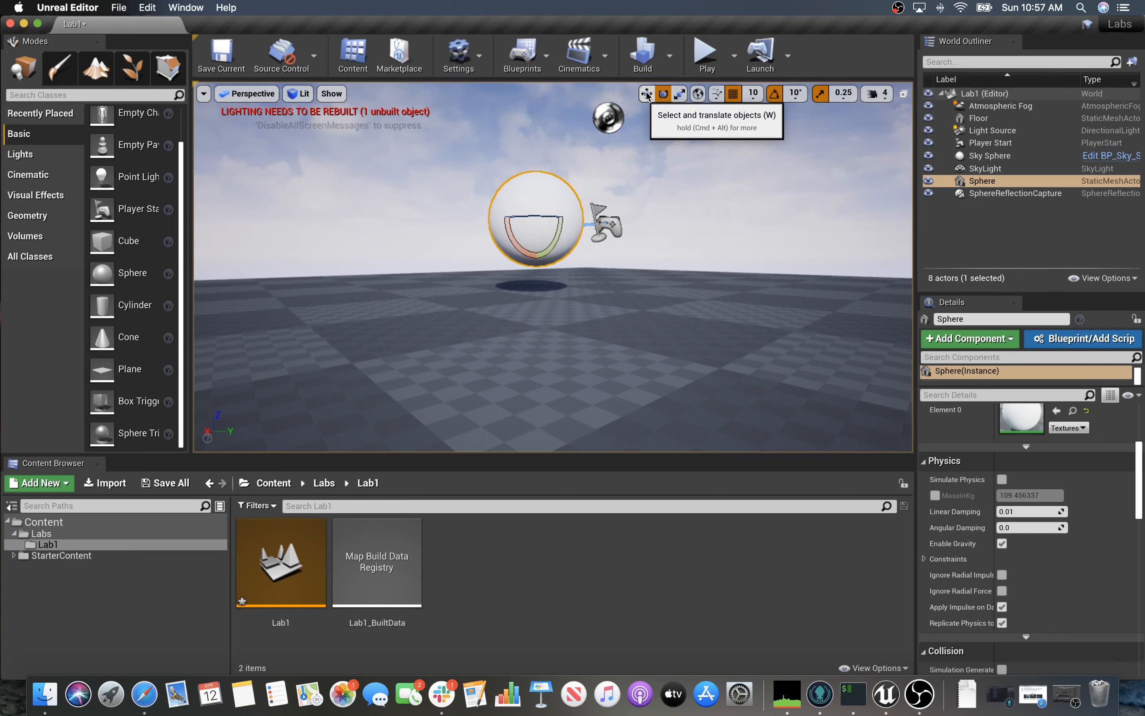
# Step: Switch the selected sphere's gizmo through translate and rotate to scale mode, and view the sphere from above
pyautogui.press('w')
pyautogui.press('e')
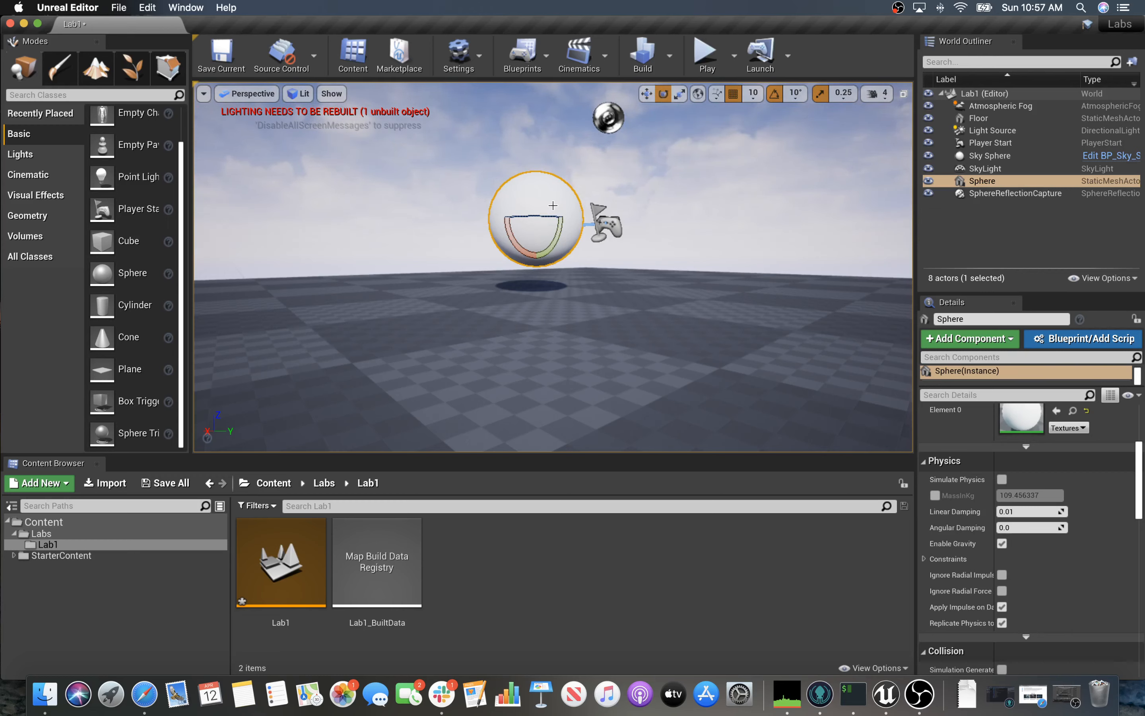
pyautogui.press('w')
pyautogui.press('e')
pyautogui.press('r')
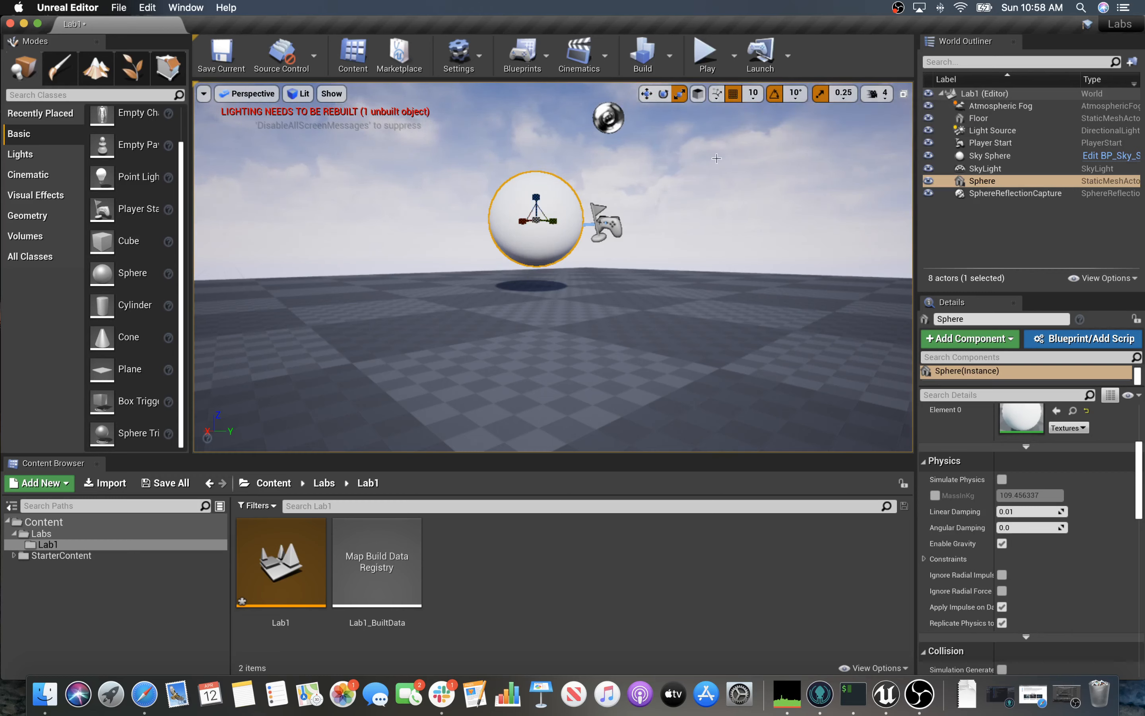
pyautogui.moveTo(526, 336)
pyautogui.mouseDown(button='right')
pyautogui.moveTo(565, 362)
pyautogui.moveTo(570, 341)
pyautogui.moveTo(526, 333)
pyautogui.mouseUp(button='right')
pyautogui.press('w')
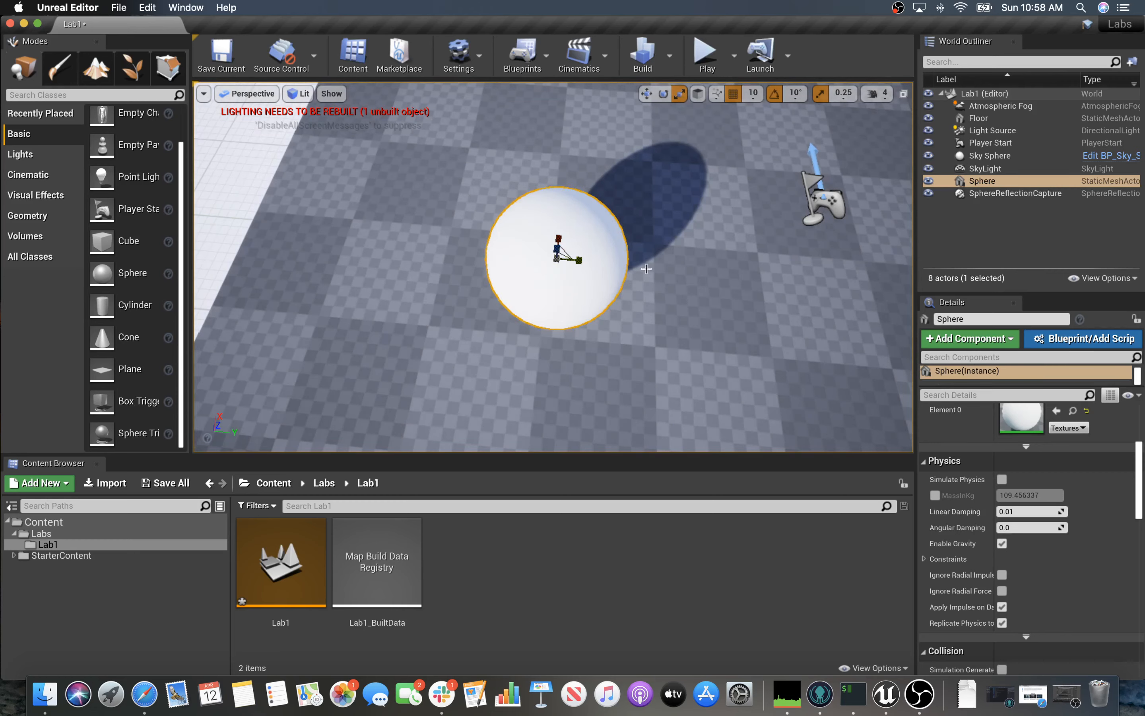
# Step: Convert the sphere into a Blueprint named Sphere_Blueprint saved in the Labs/Lab1 folder
pyautogui.click(1084, 338)
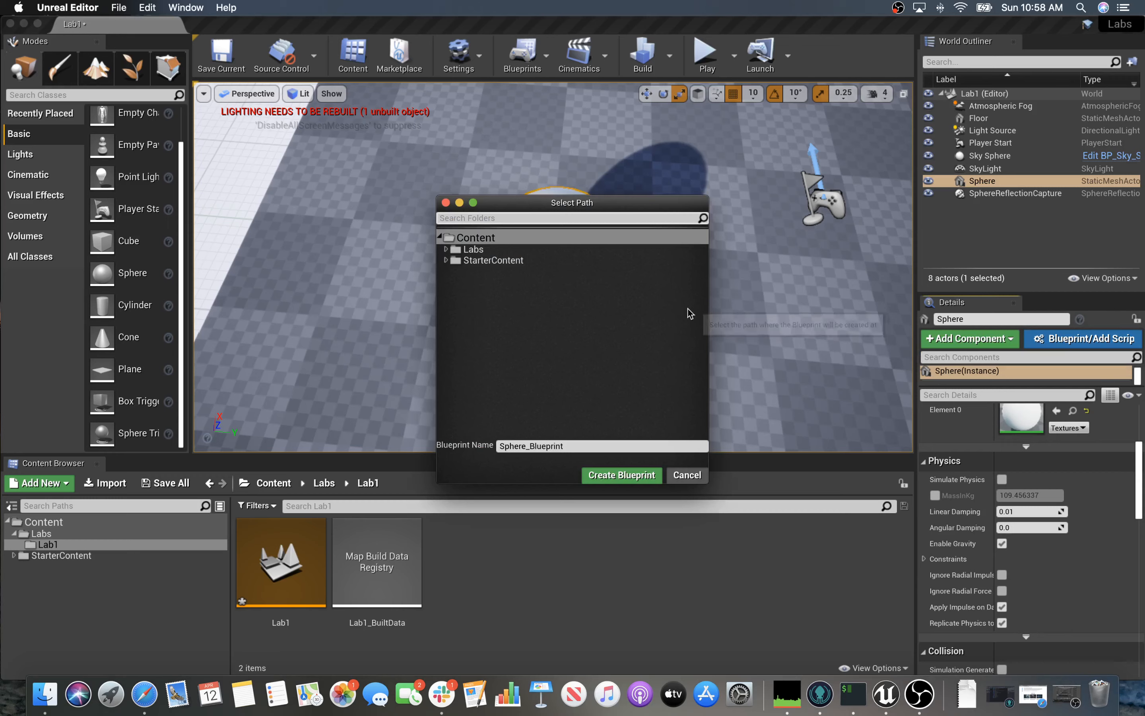
pyautogui.click(447, 239)
pyautogui.click(456, 260)
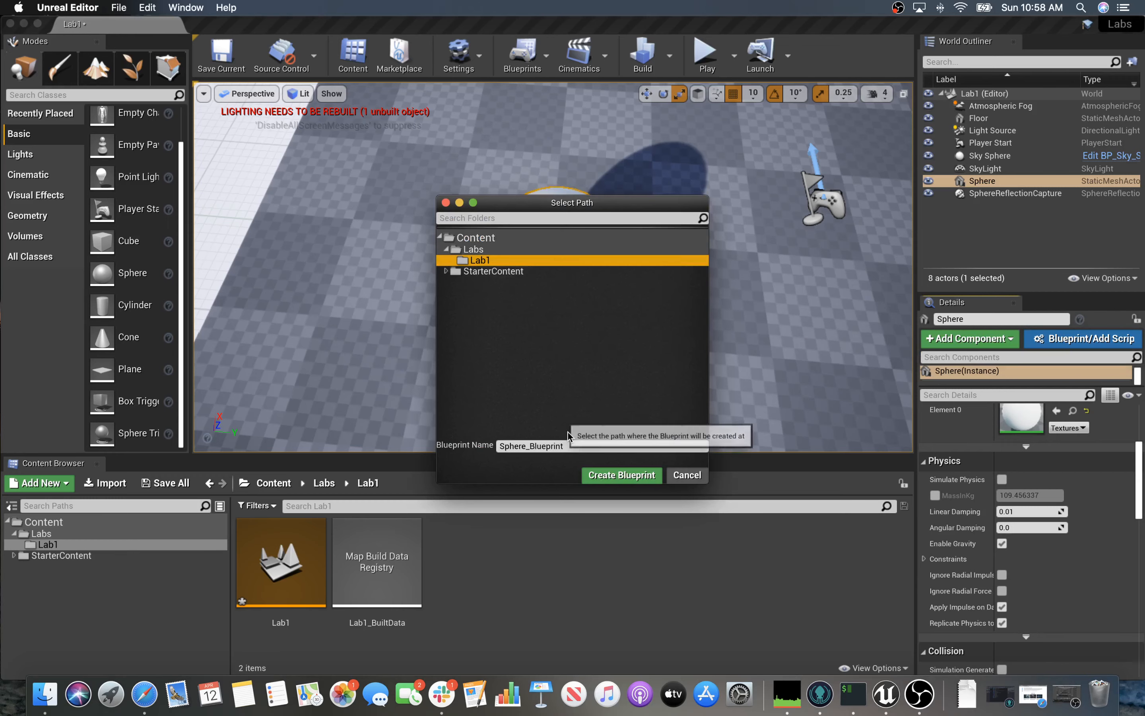
pyautogui.click(610, 476)
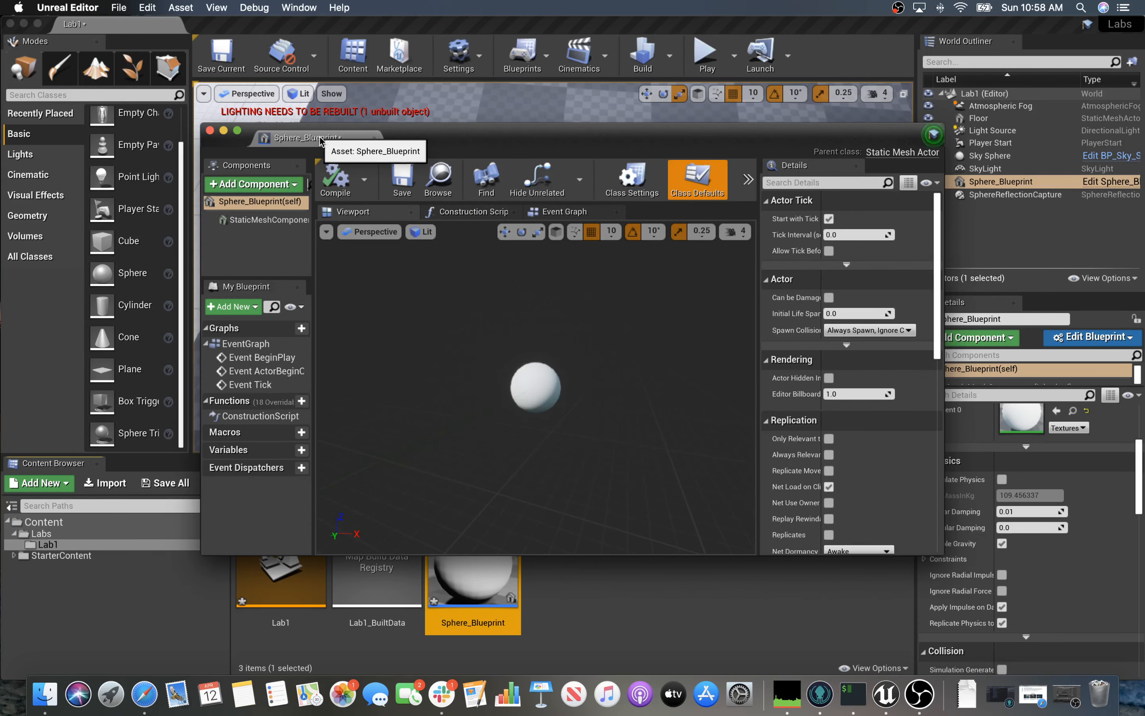
# Step: Dock the floating Sphere_Blueprint editor beside the Lab1 level and switch to the level and back
pyautogui.moveTo(320, 140); pyautogui.dragTo(370, 143)
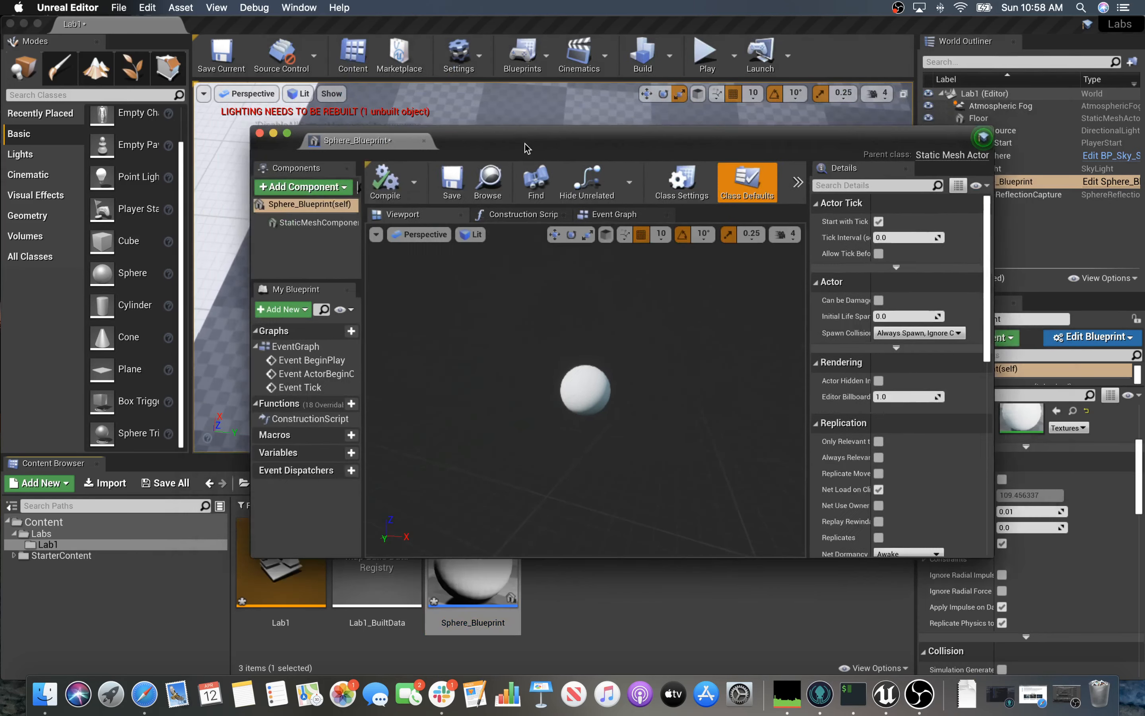
pyautogui.moveTo(527, 148); pyautogui.dragTo(510, 117)
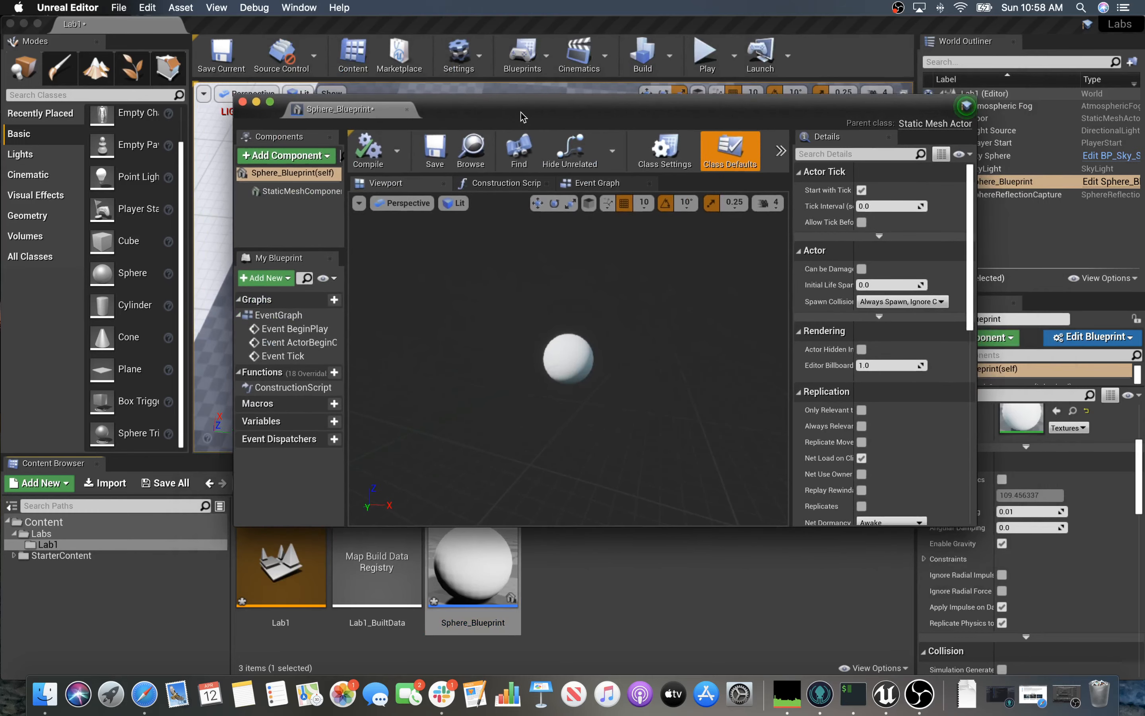
pyautogui.moveTo(395, 117); pyautogui.dragTo(294, 31)
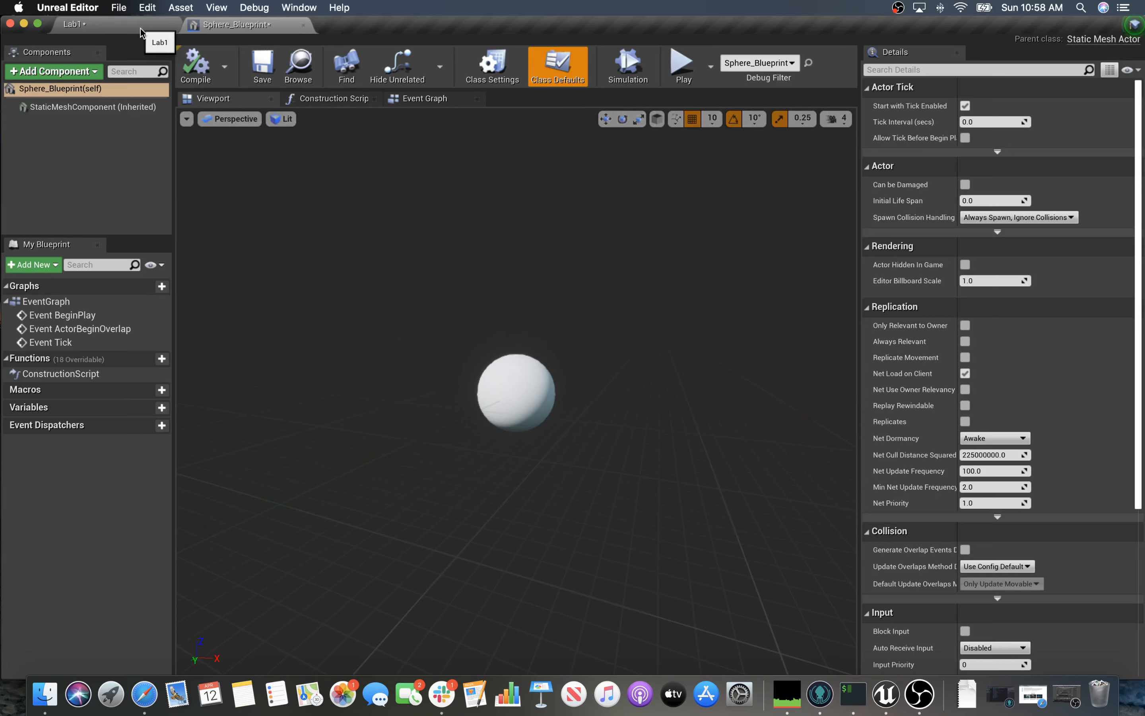
pyautogui.click(117, 24)
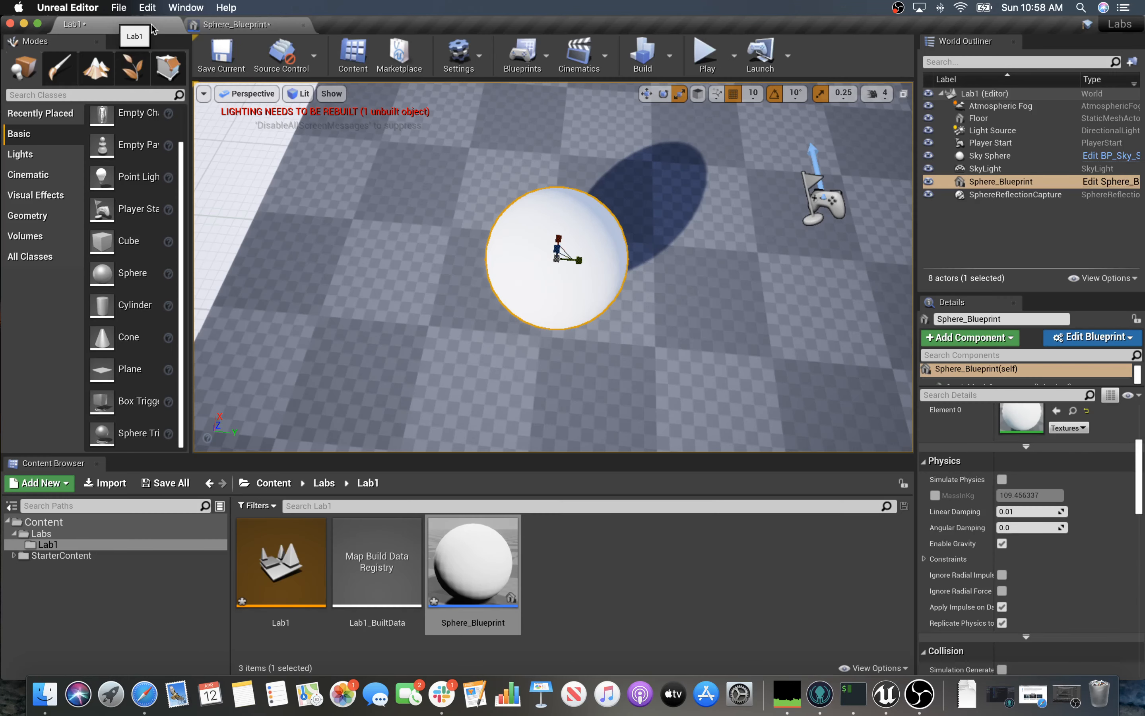
pyautogui.click(218, 24)
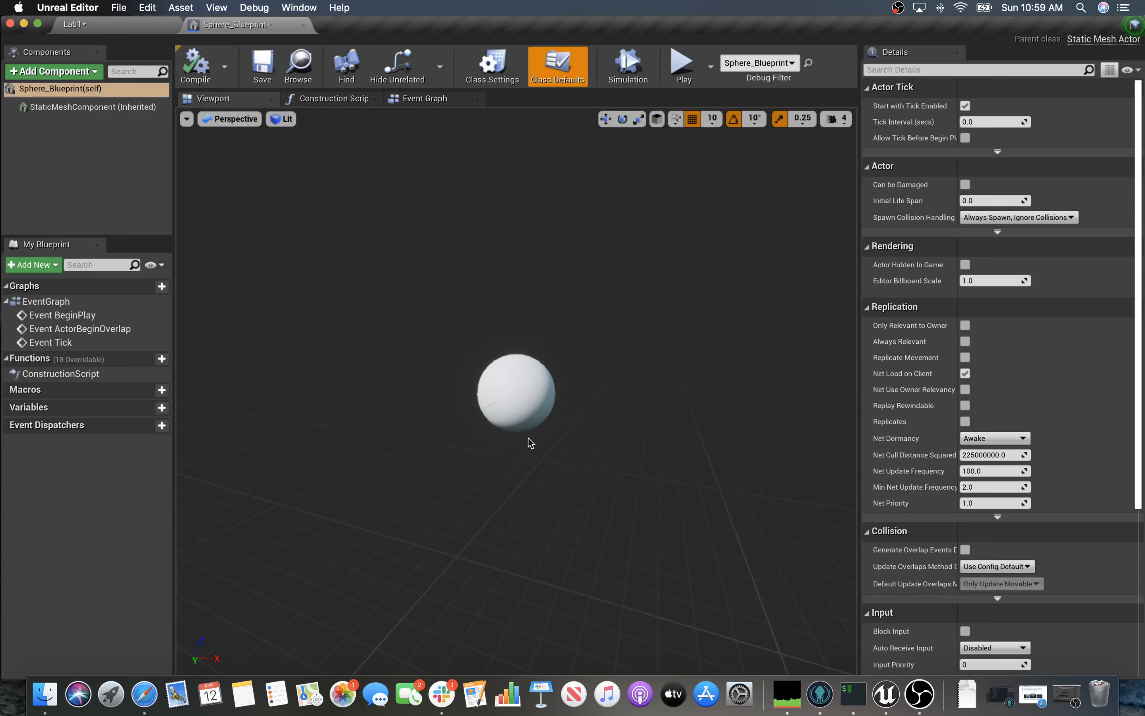
# Step: Examine the blueprint's StaticMeshComponent settings, its Viewport, its Construction Script and the default events in its Event Graph
pyautogui.click(75, 107)
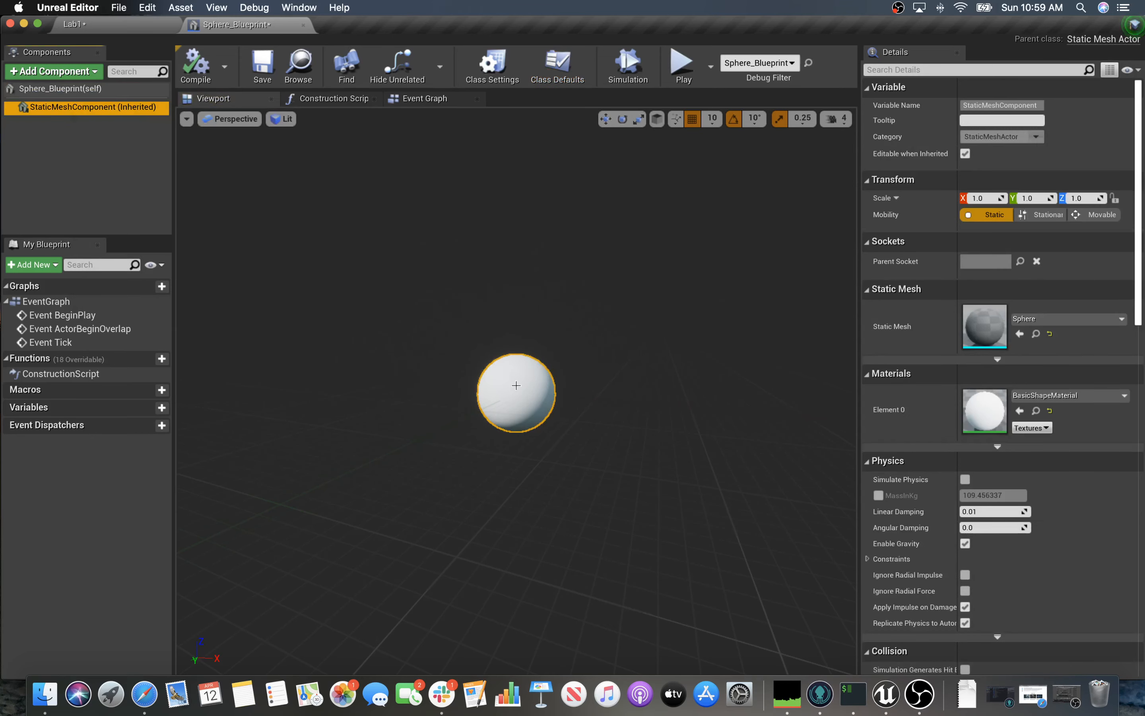
pyautogui.click(77, 90)
pyautogui.click(76, 107)
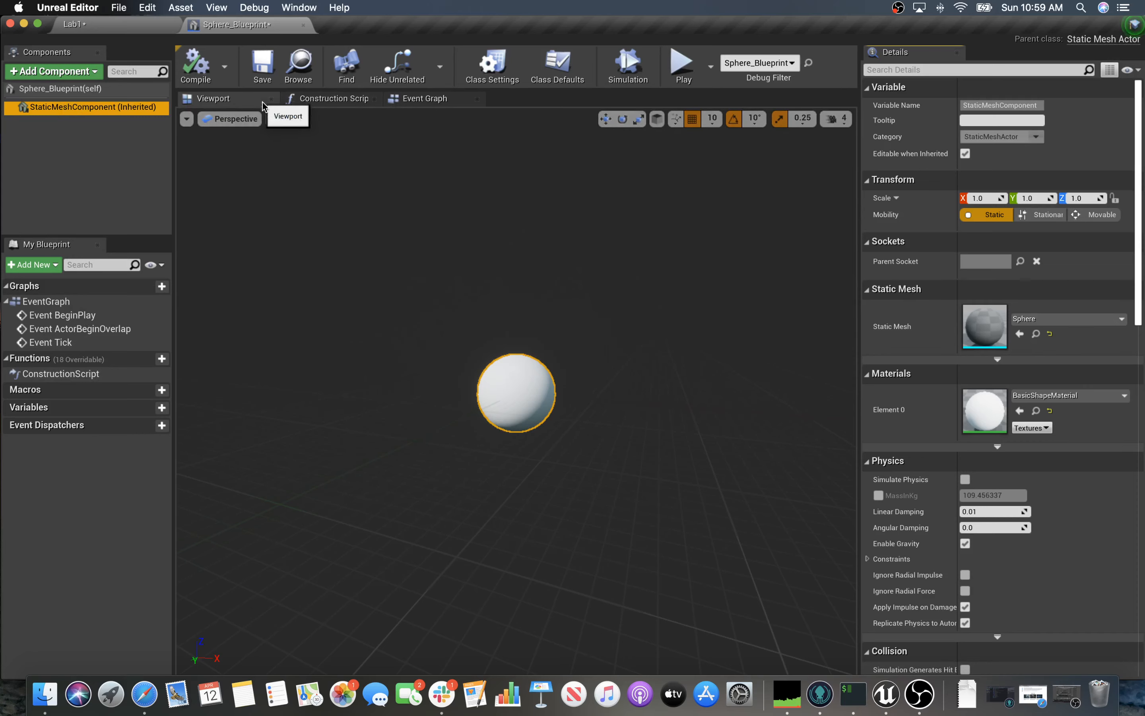
pyautogui.click(230, 103)
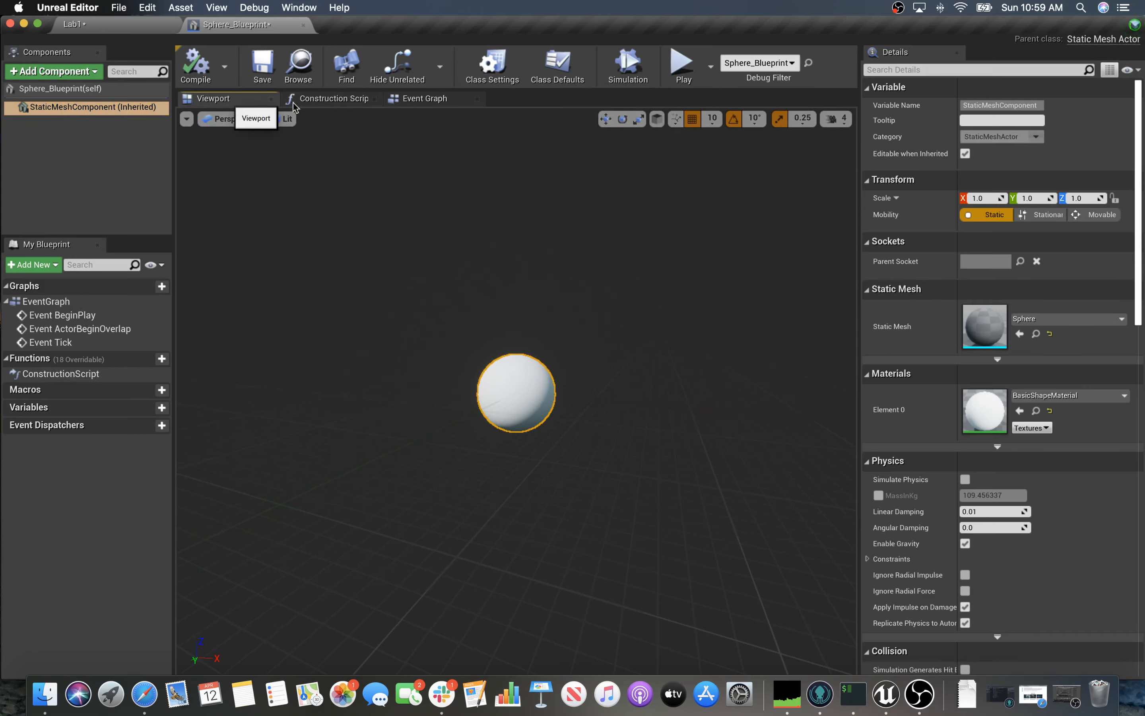
pyautogui.click(332, 102)
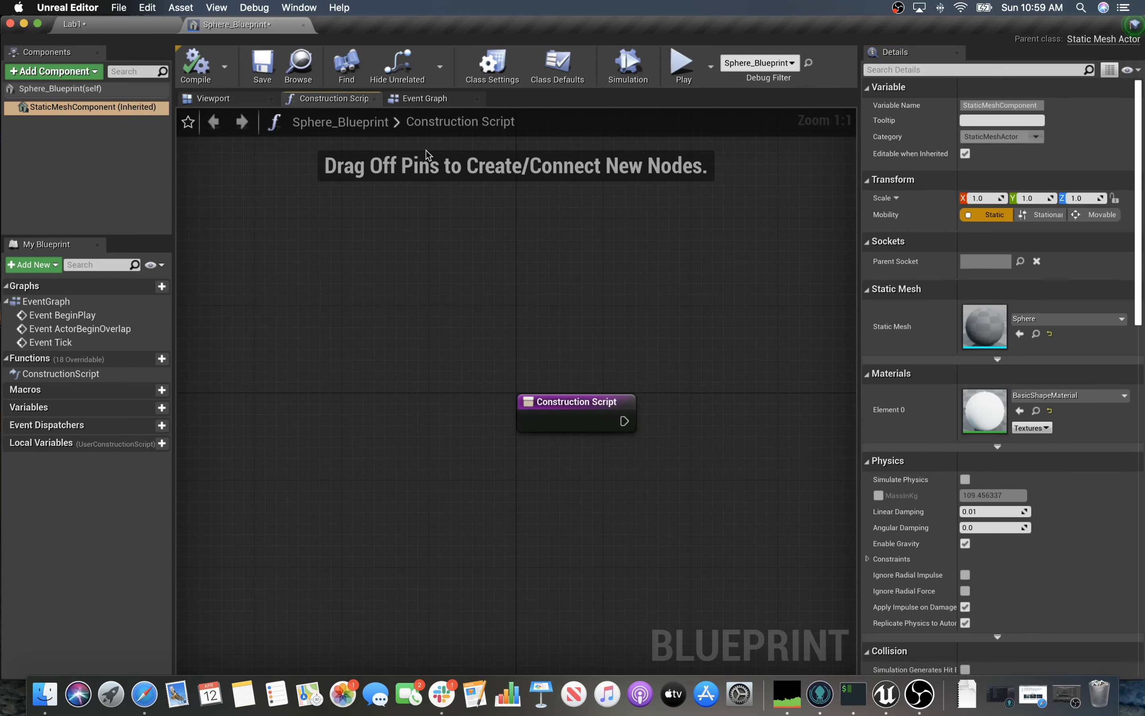
pyautogui.click(421, 99)
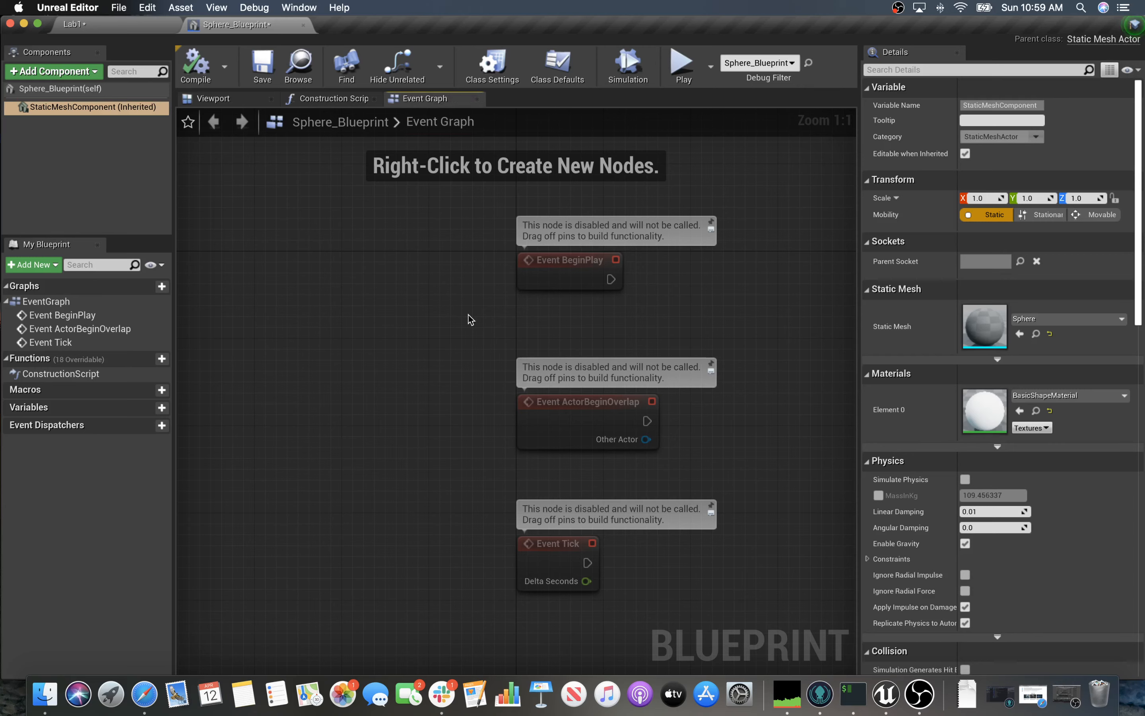
pyautogui.moveTo(443, 315); pyautogui.dragTo(204, 291, button='right')
pyautogui.moveTo(510, 290); pyautogui.dragTo(400, 276, button='right')
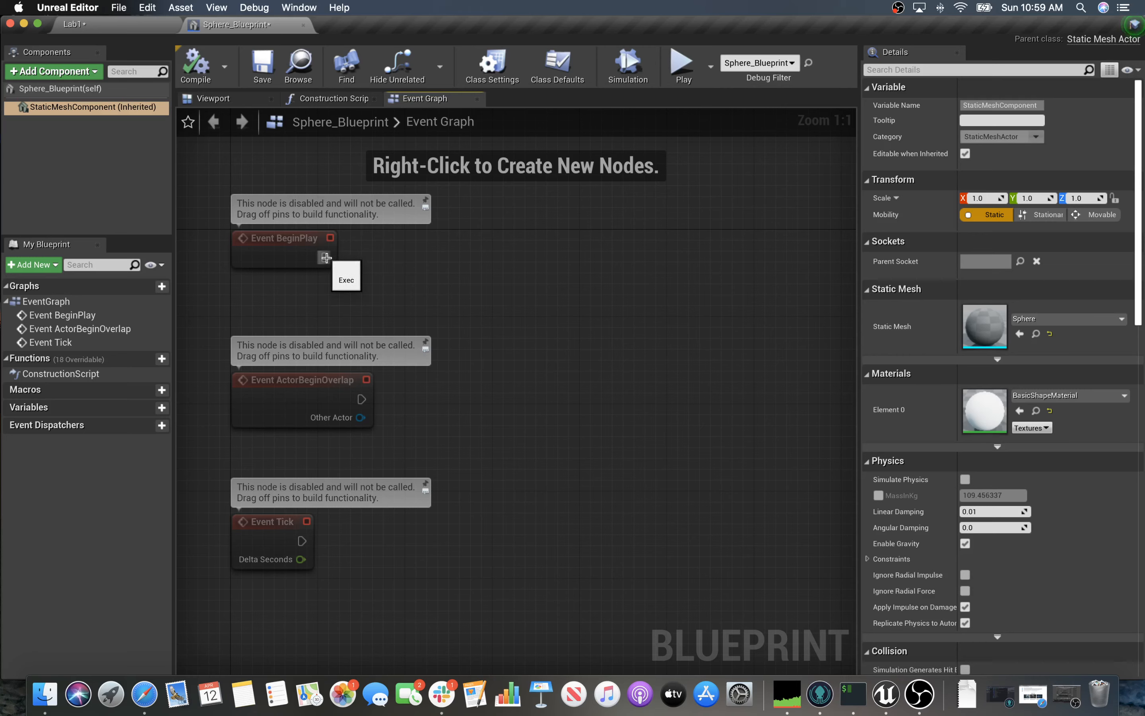
pyautogui.moveTo(326, 258); pyautogui.dragTo(486, 255)
pyautogui.click(368, 268)
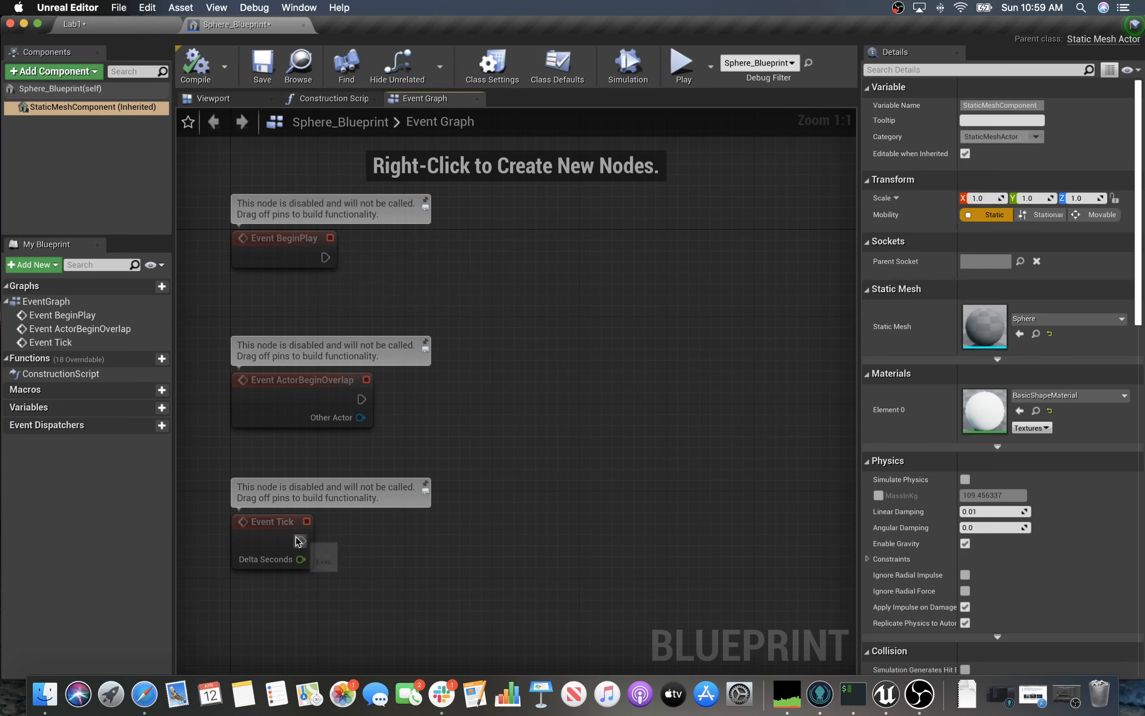
pyautogui.moveTo(301, 540); pyautogui.dragTo(423, 542)
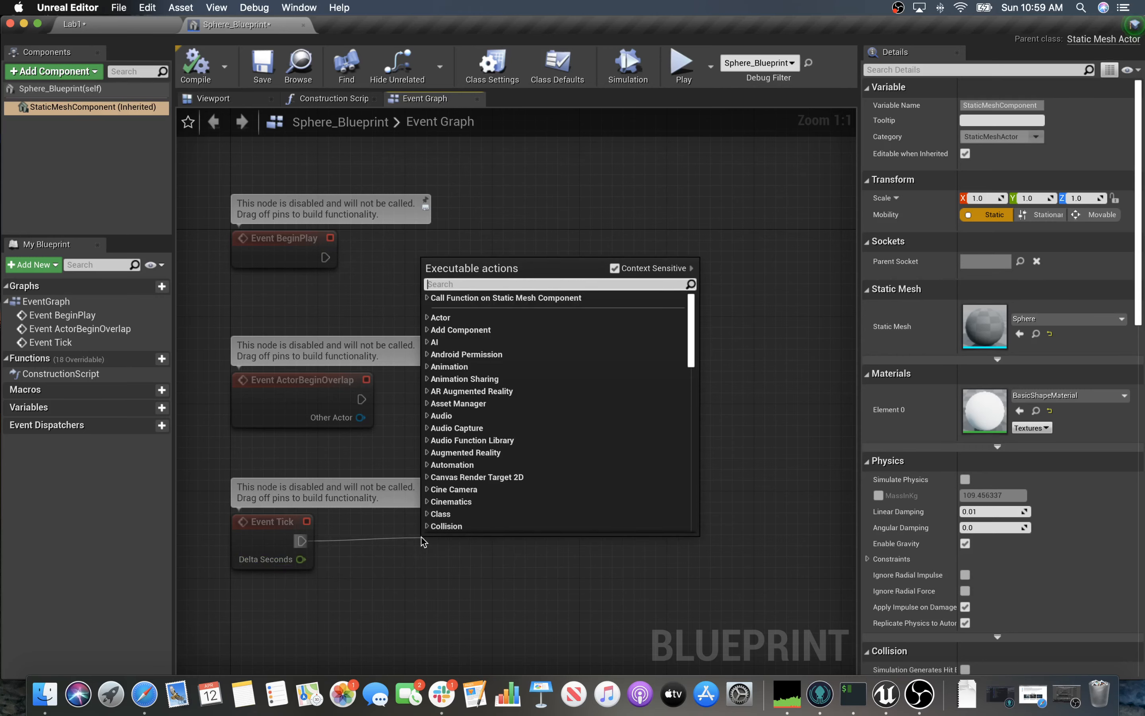
pyautogui.click(402, 583)
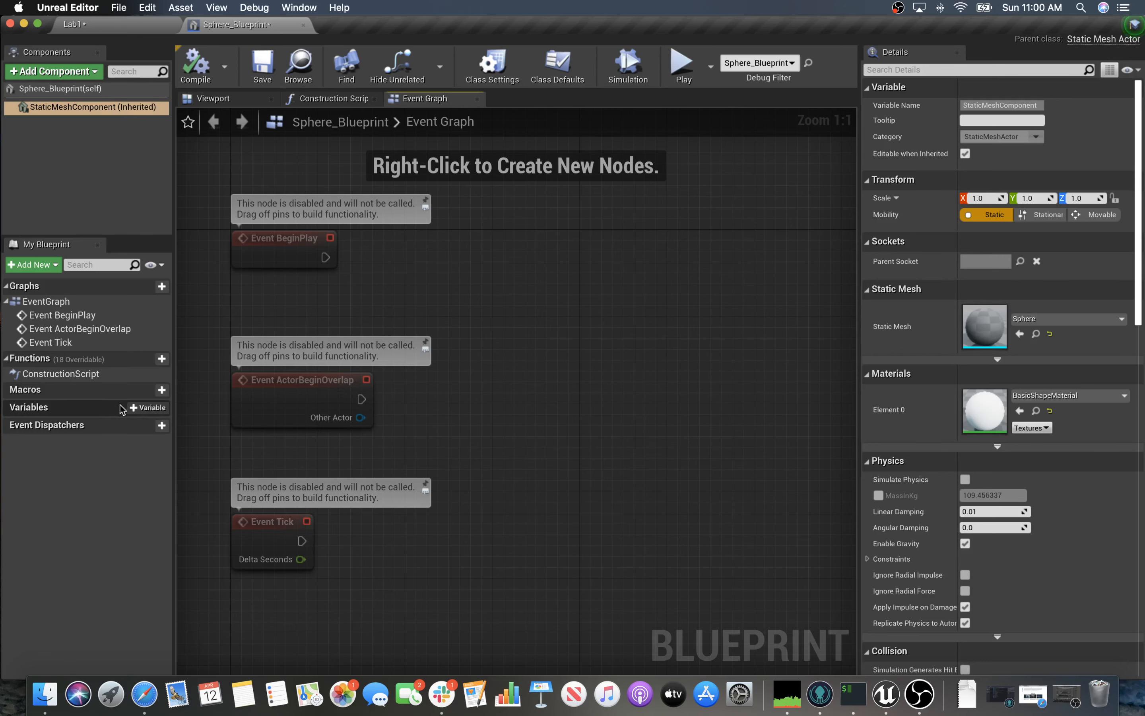
pyautogui.click(90, 411)
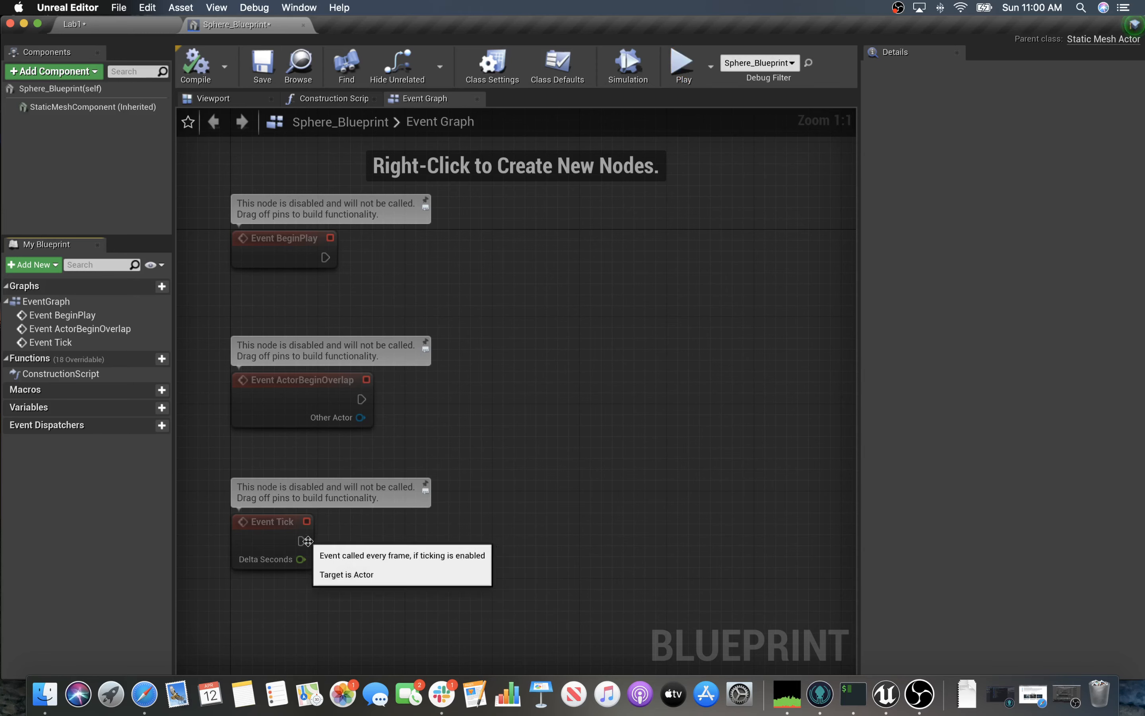
pyautogui.moveTo(302, 540); pyautogui.dragTo(558, 529)
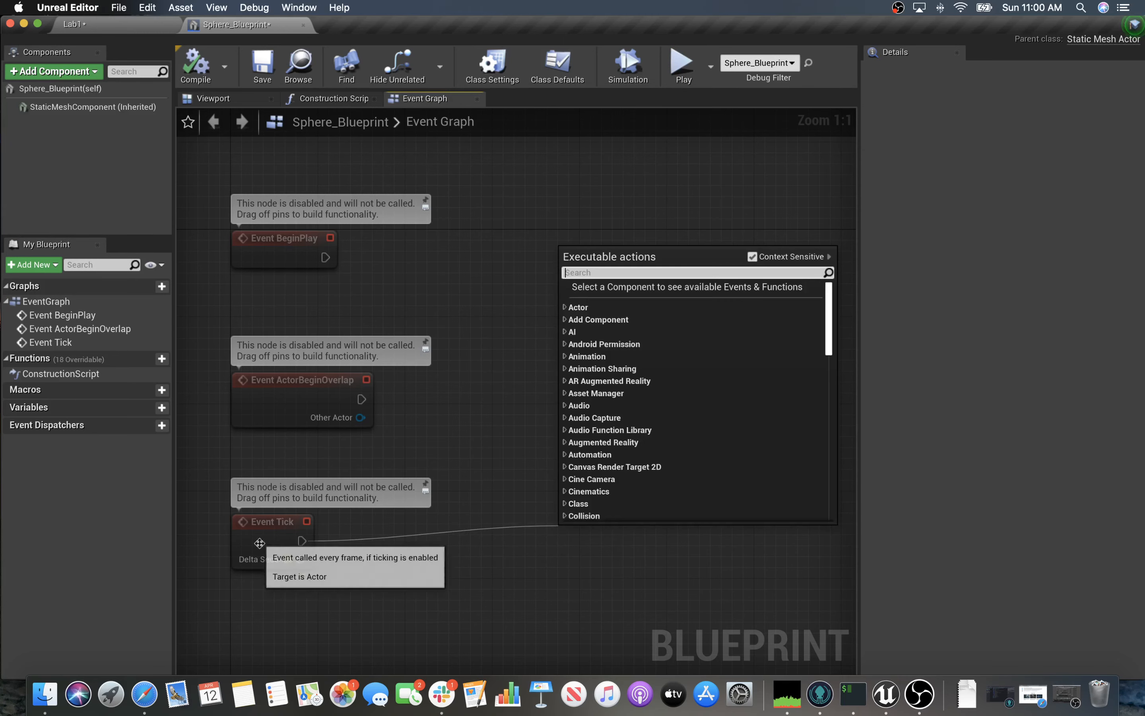
pyautogui.moveTo(301, 540); pyautogui.dragTo(478, 523)
pyautogui.moveTo(307, 544); pyautogui.dragTo(443, 529)
pyautogui.click(301, 541)
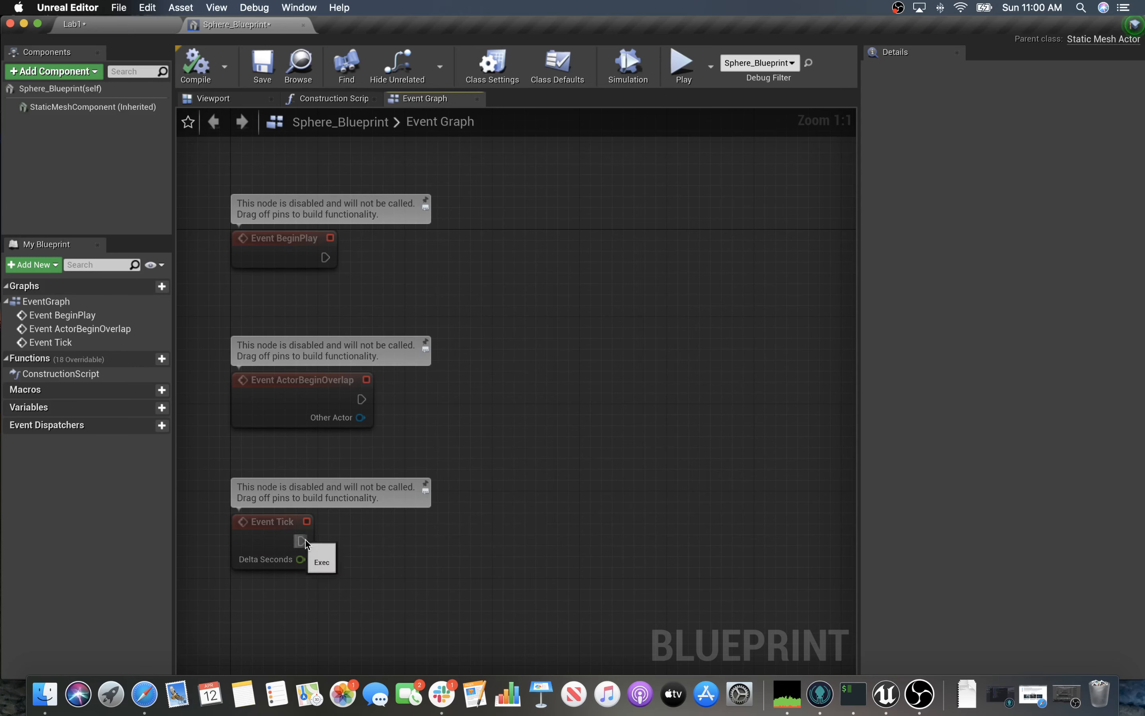
pyautogui.rightClick(389, 538)
pyautogui.click(306, 544)
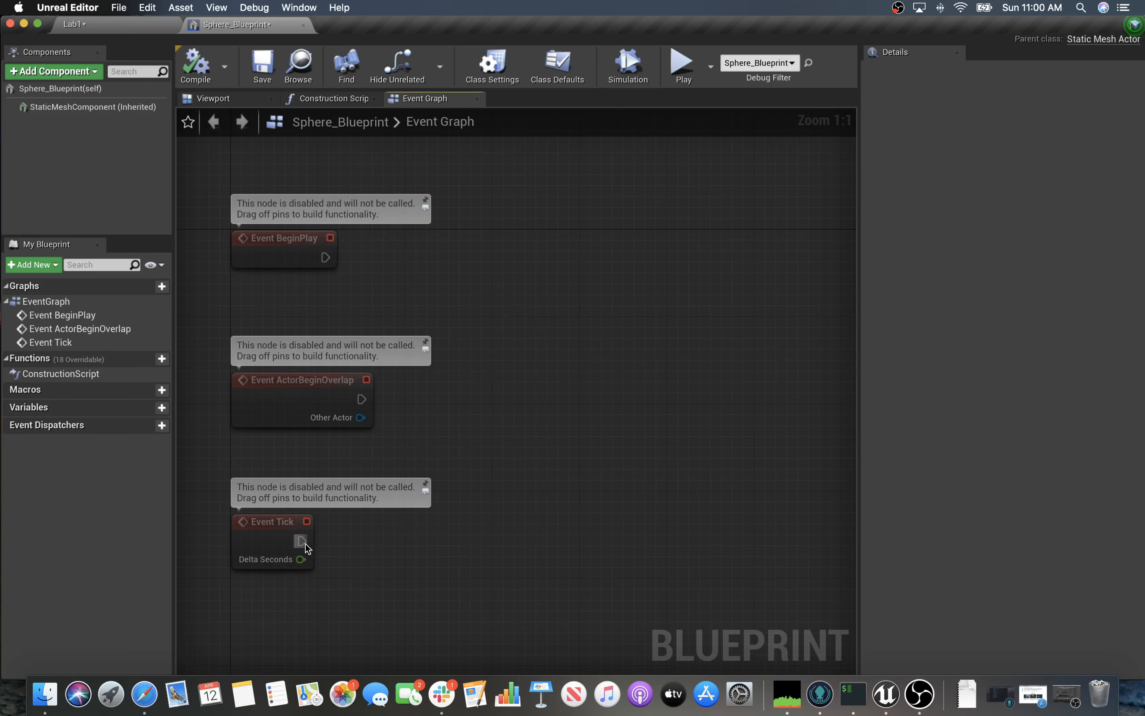
# Step: Add a Print String node connected to Event Tick's execution output and move it closer to the event
pyautogui.moveTo(298, 541); pyautogui.dragTo(510, 507)
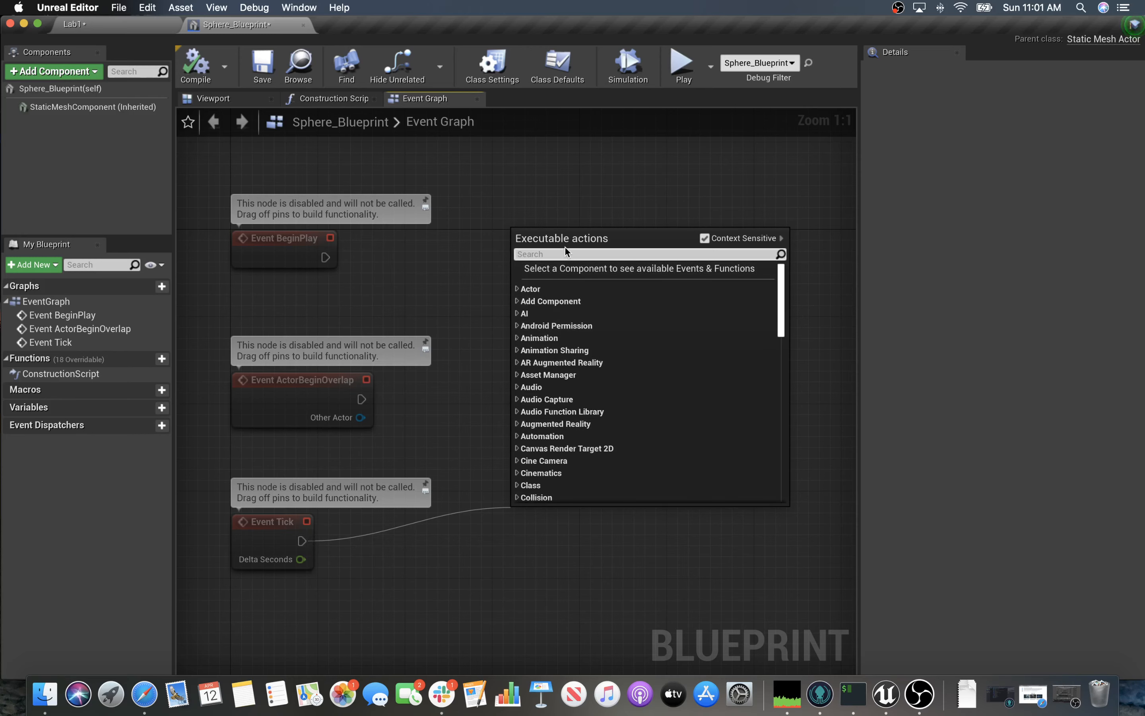
pyautogui.write('print')
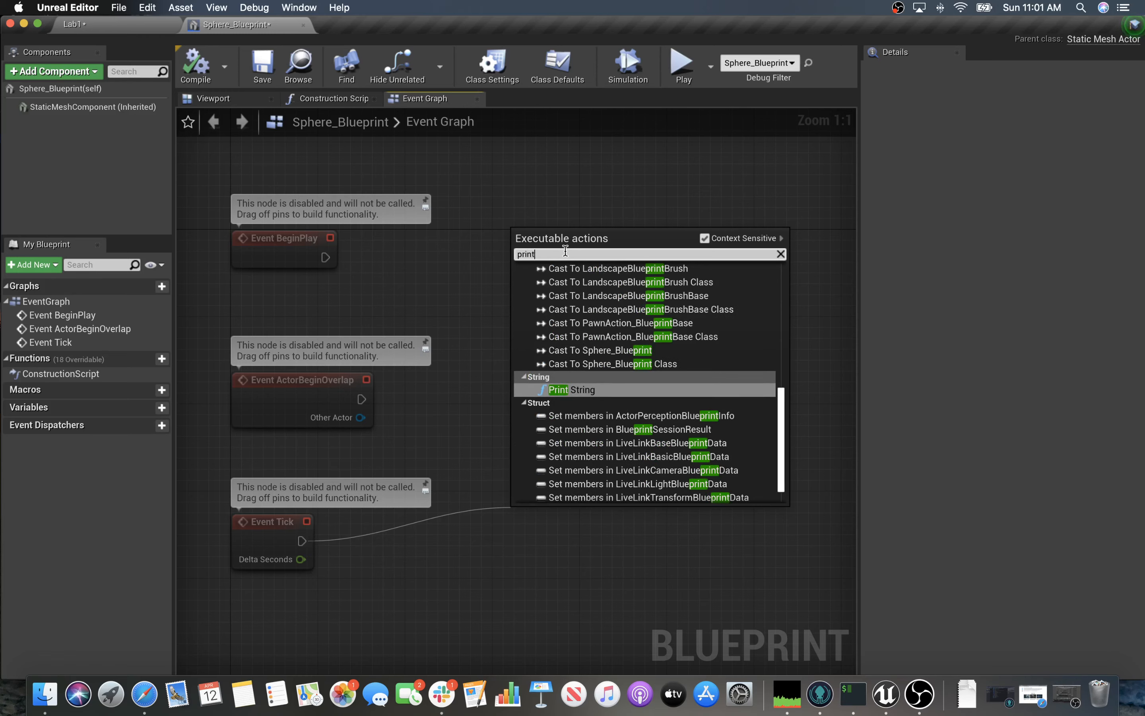
pyautogui.click(580, 389)
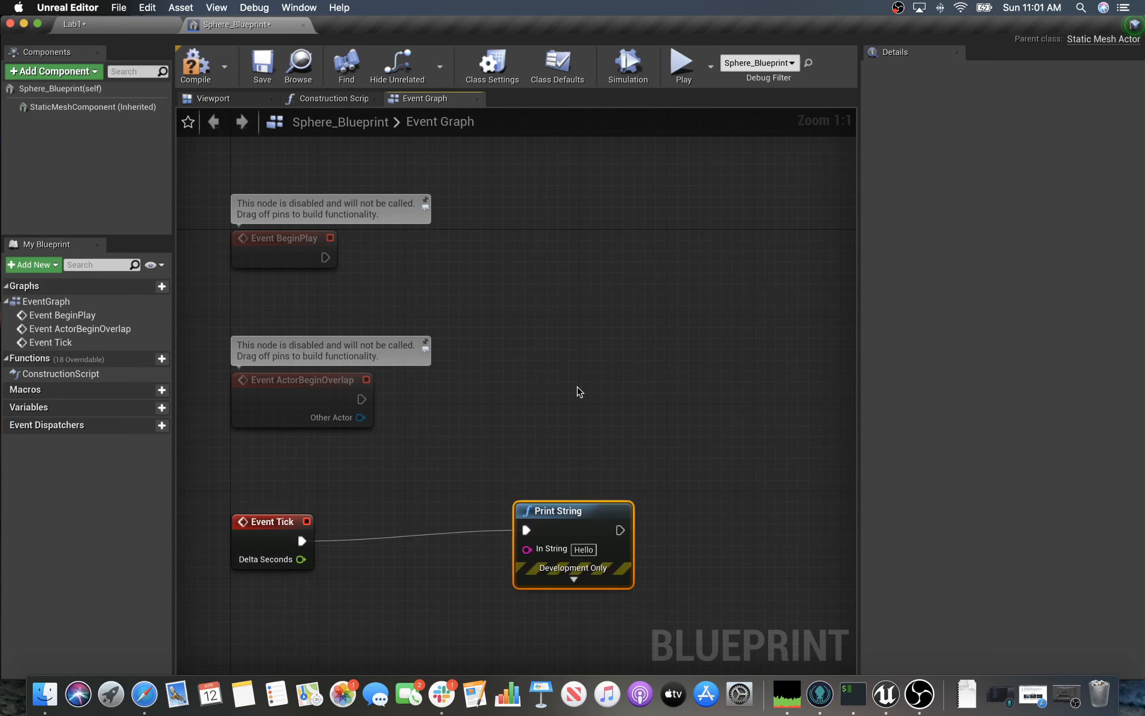
pyautogui.moveTo(568, 504); pyautogui.dragTo(492, 471)
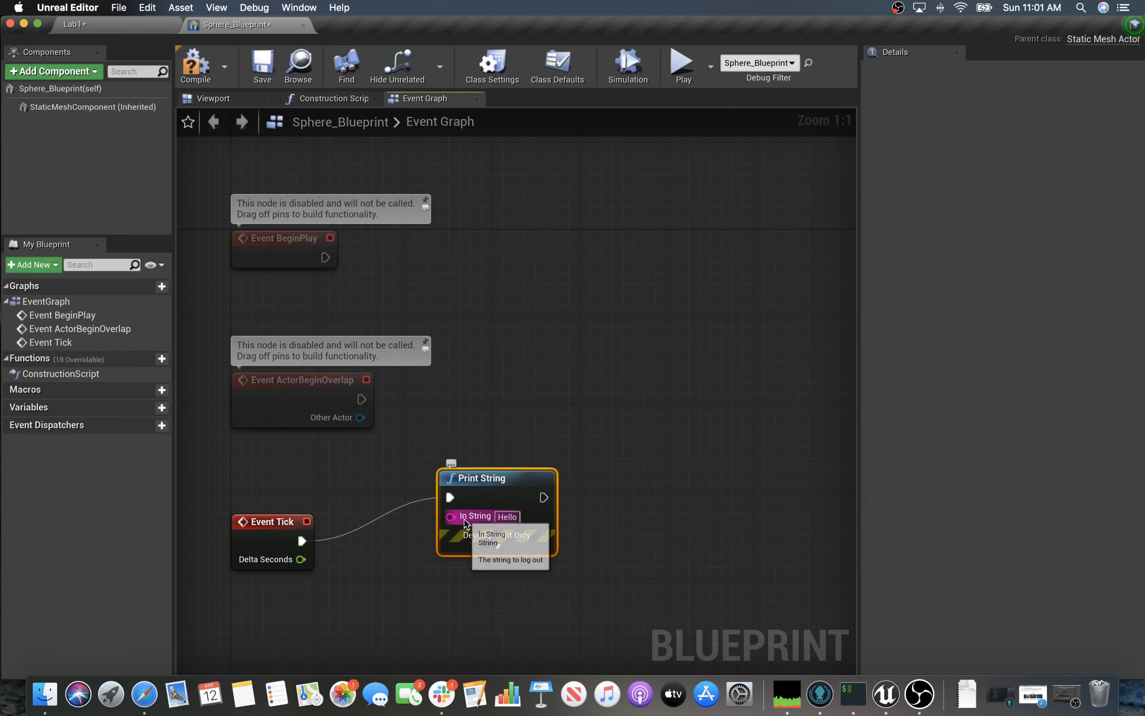
# Step: Set the Print String node's In String to "Hello World" and move the node nearer to Event Tick
pyautogui.click(505, 518)
pyautogui.write('H')
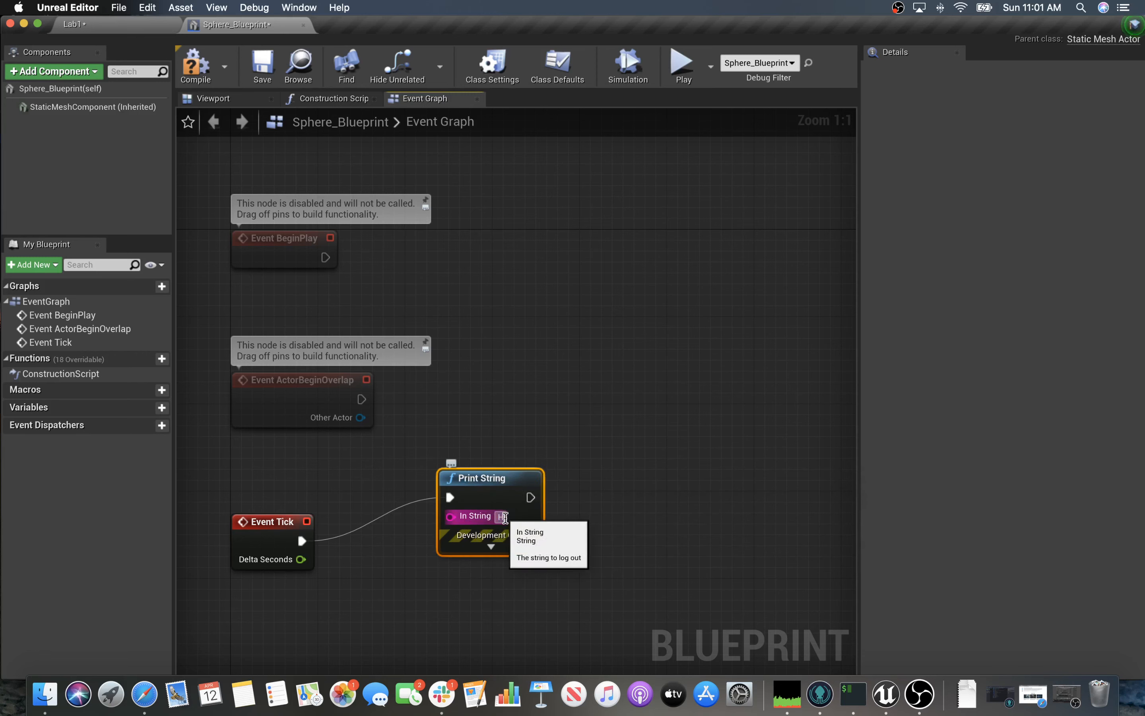
pyautogui.write('ello World')
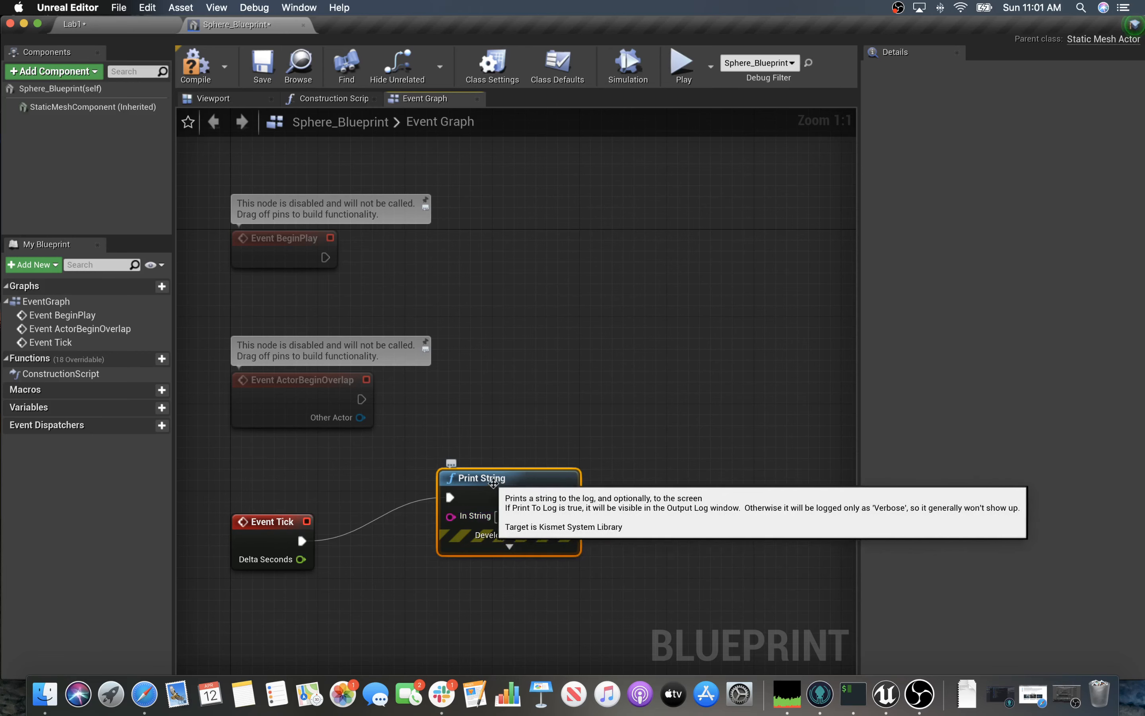
pyautogui.moveTo(493, 480); pyautogui.dragTo(459, 483)
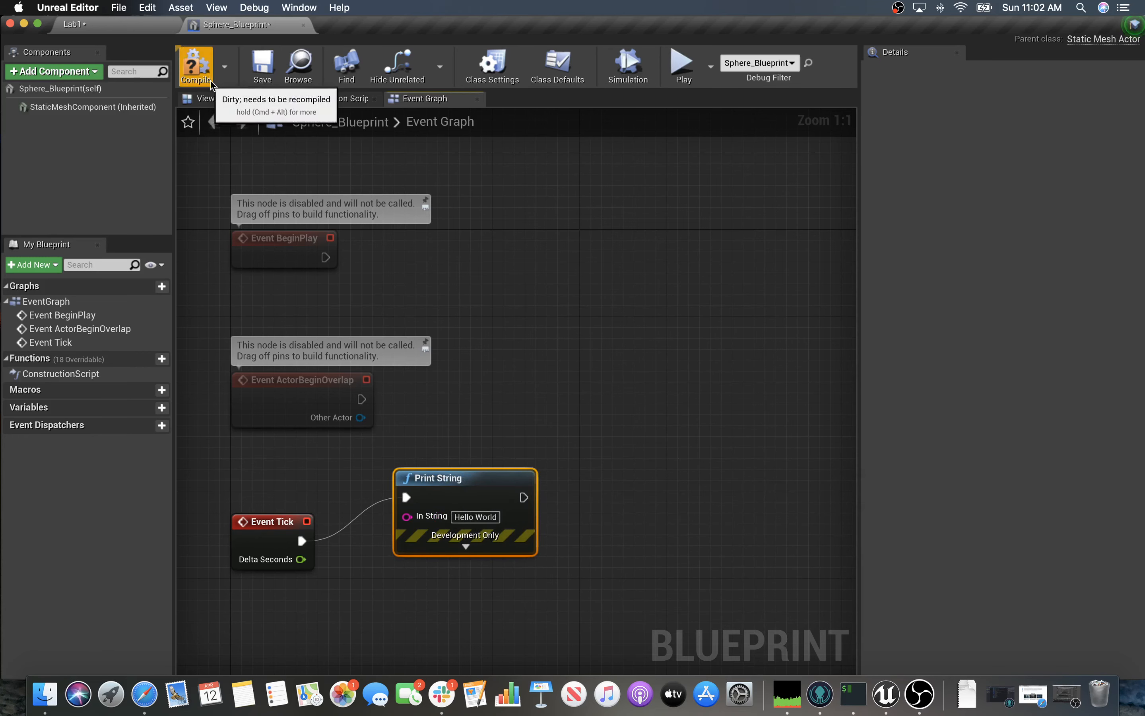
# Step: Compile Sphere_Blueprint, play the level in a standalone preview, look around at the sphere and stop playing
pyautogui.click(195, 66)
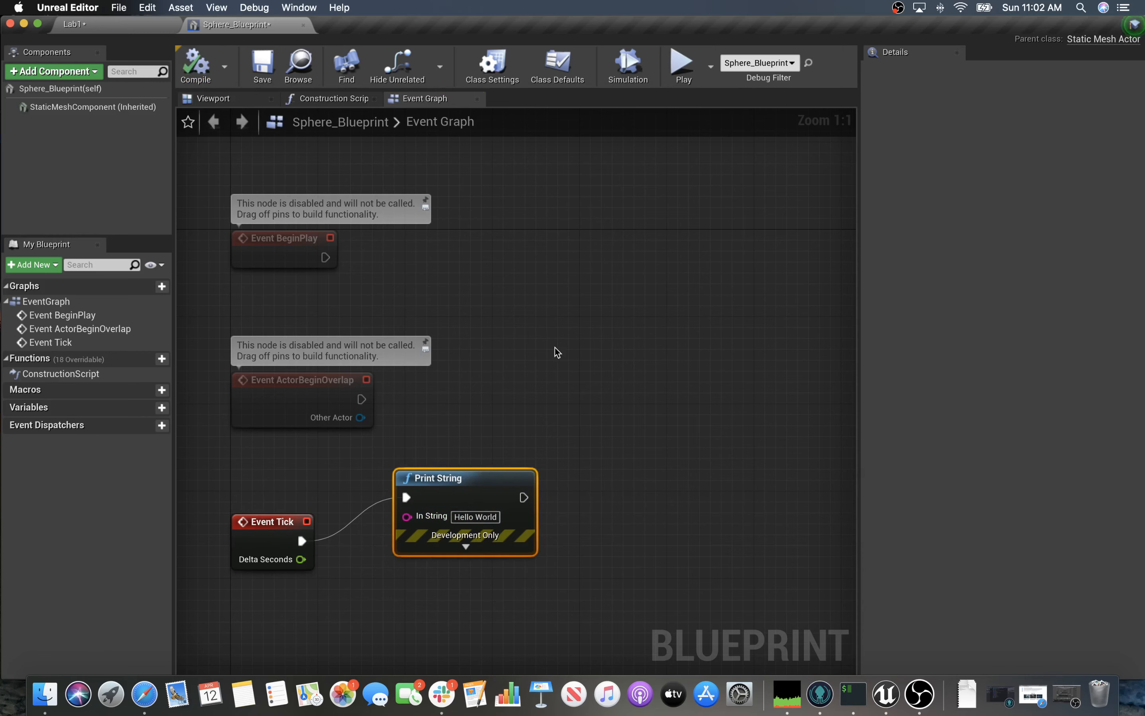
pyautogui.click(686, 62)
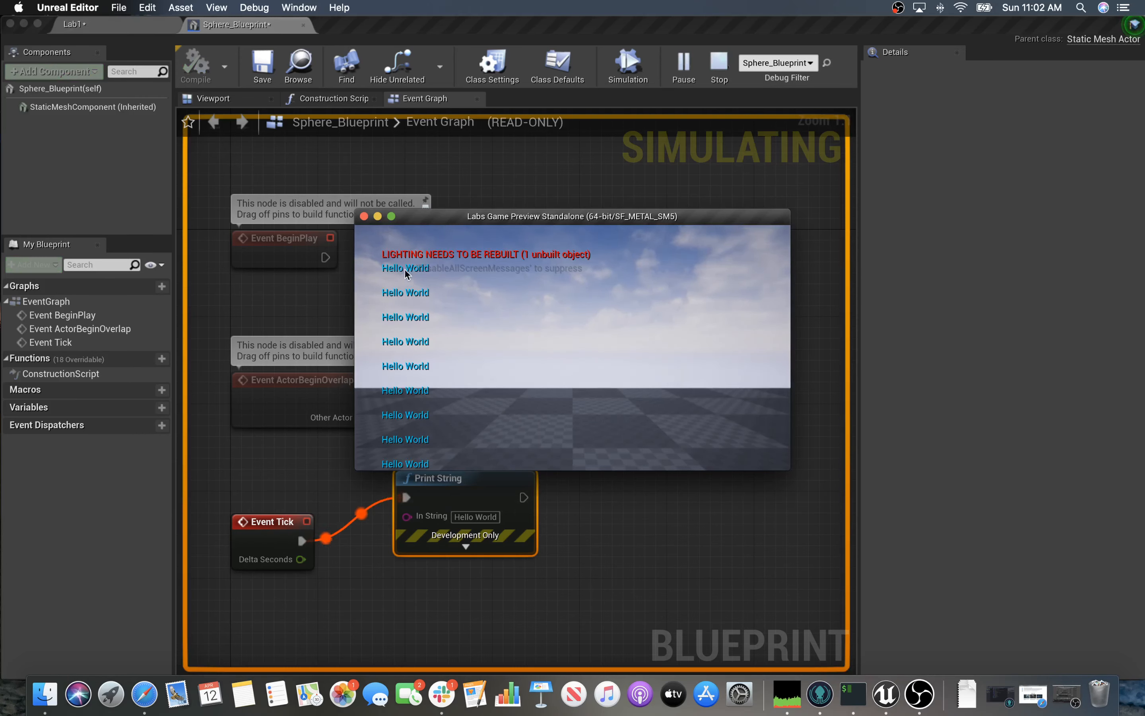
pyautogui.click(659, 345)
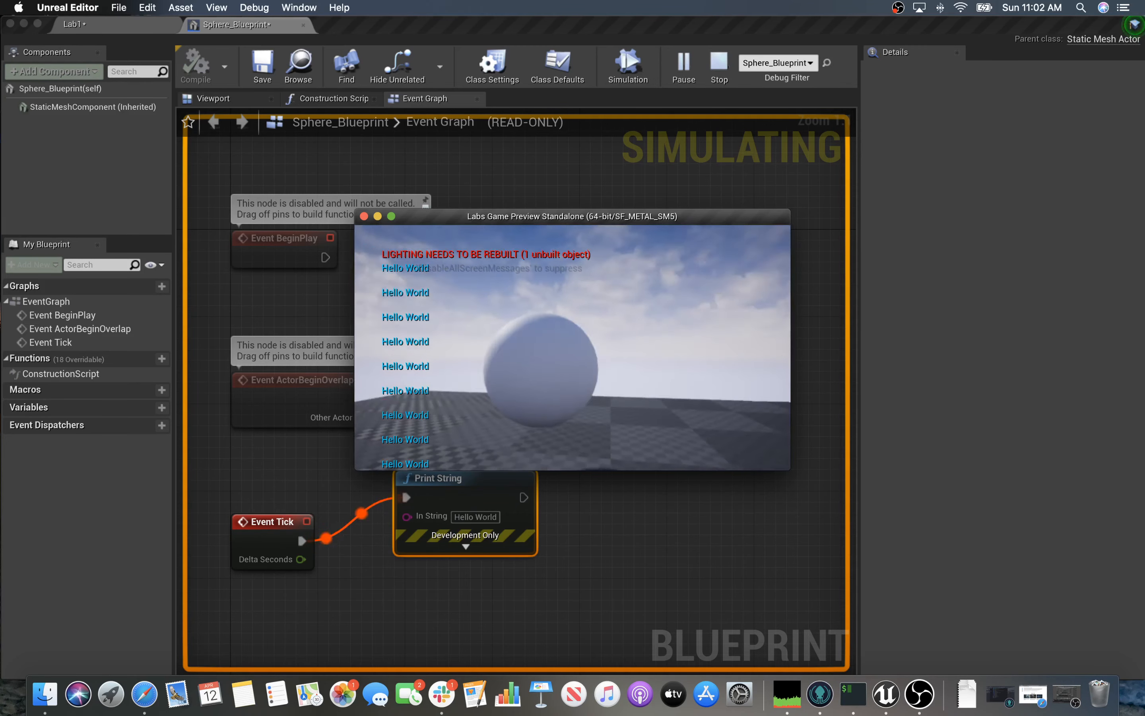
pyautogui.press('Escape')
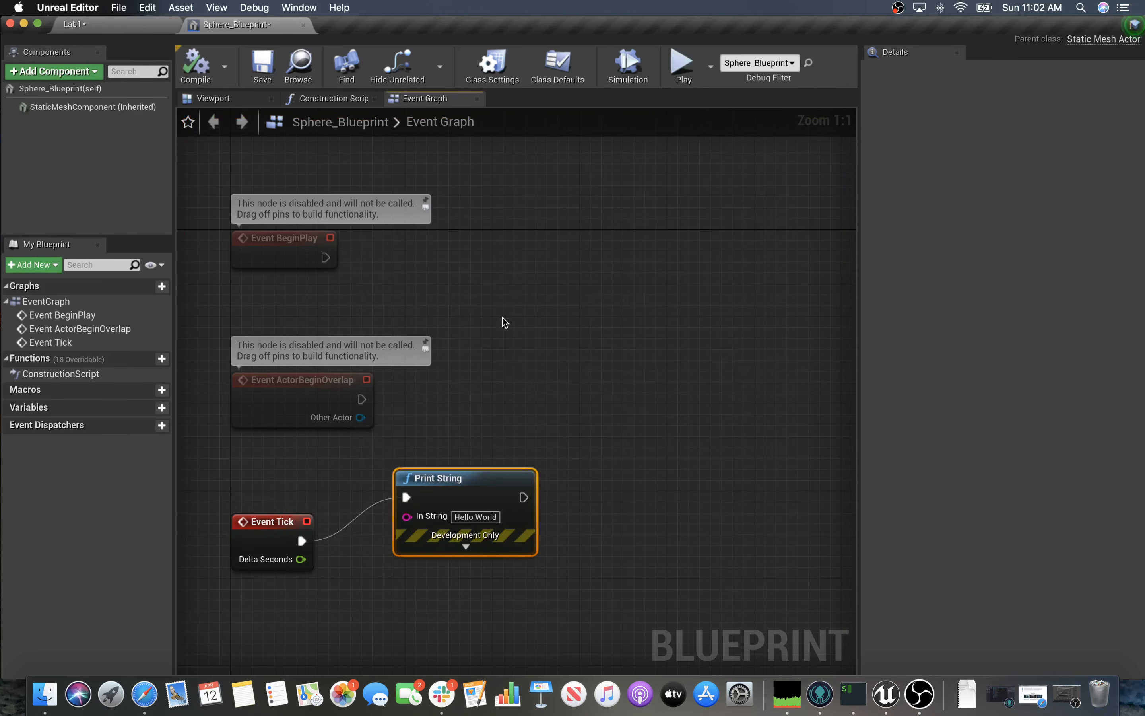
# Step: Run the standalone game preview beside the Event Graph to watch Event Tick drive Print String, look at the sphere and stop playing
pyautogui.click(672, 62)
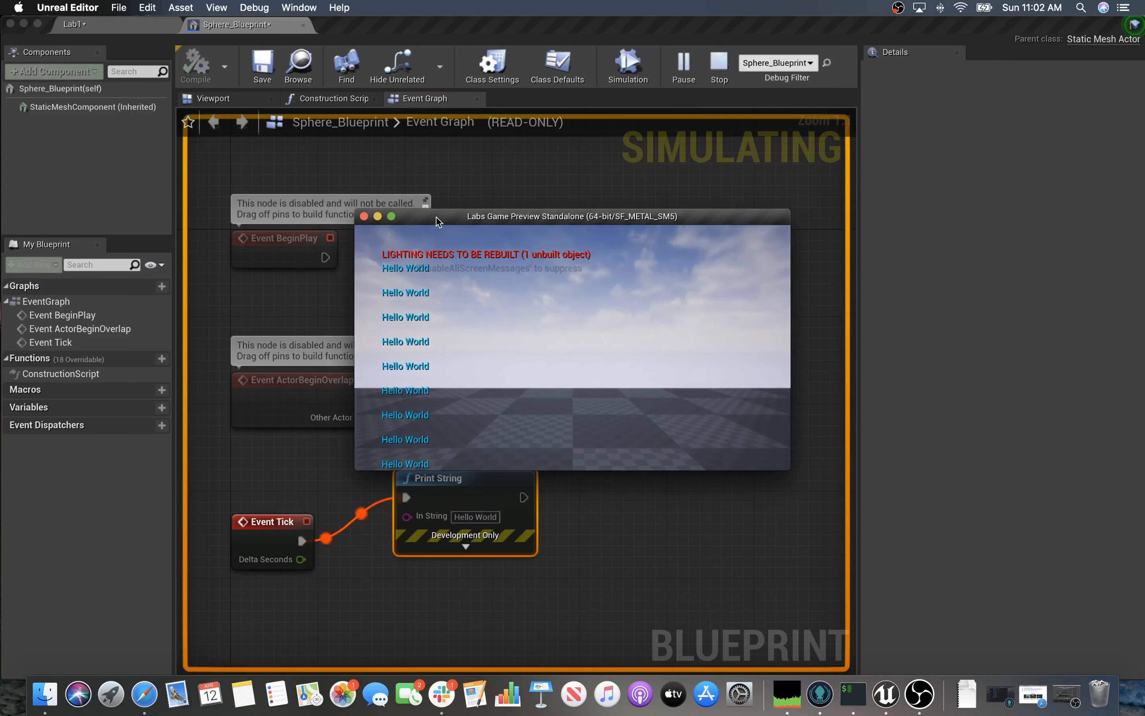
pyautogui.moveTo(435, 216); pyautogui.dragTo(644, 211)
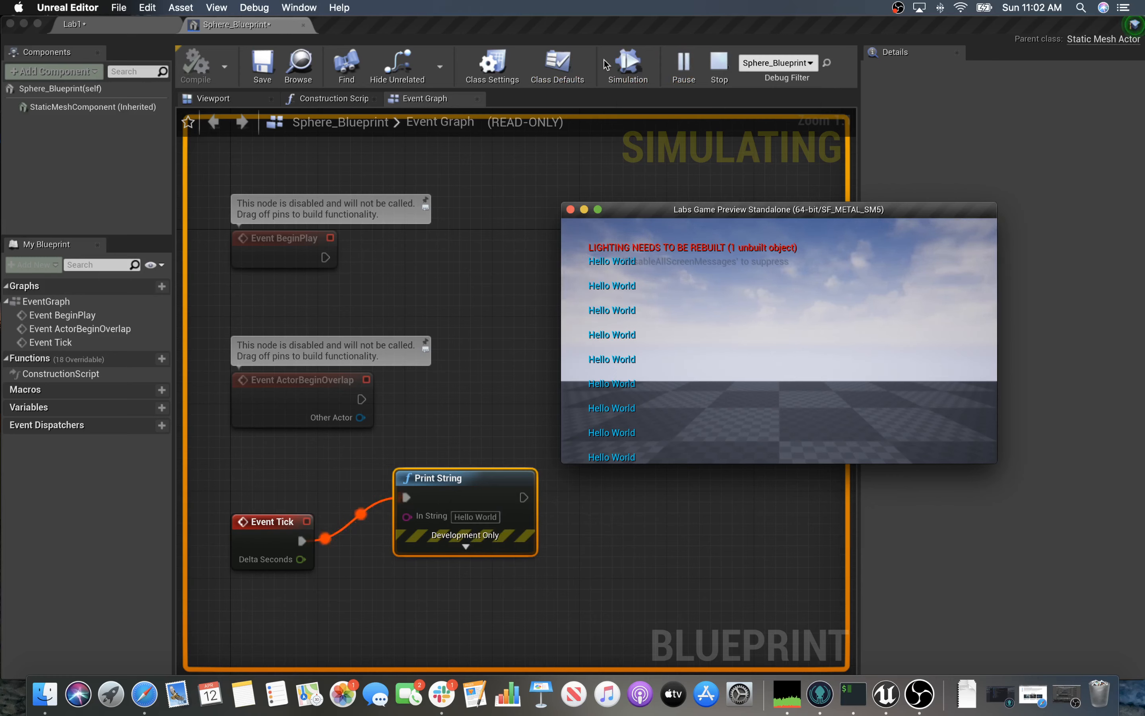
pyautogui.click(840, 351)
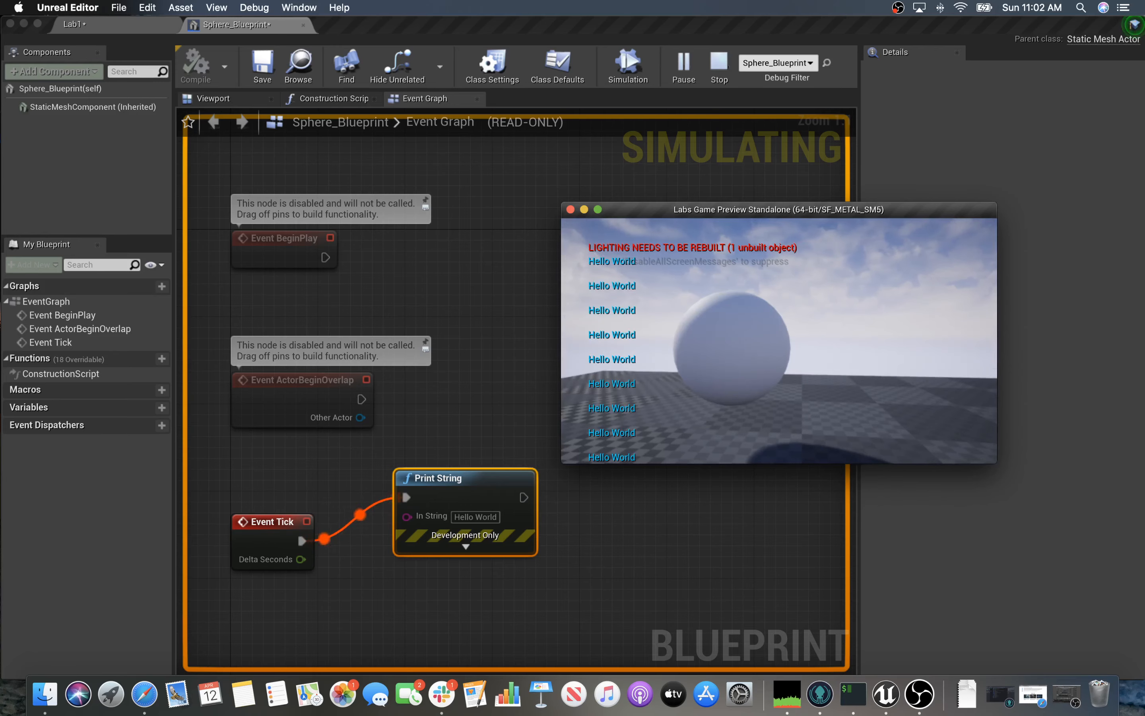
pyautogui.press('Escape')
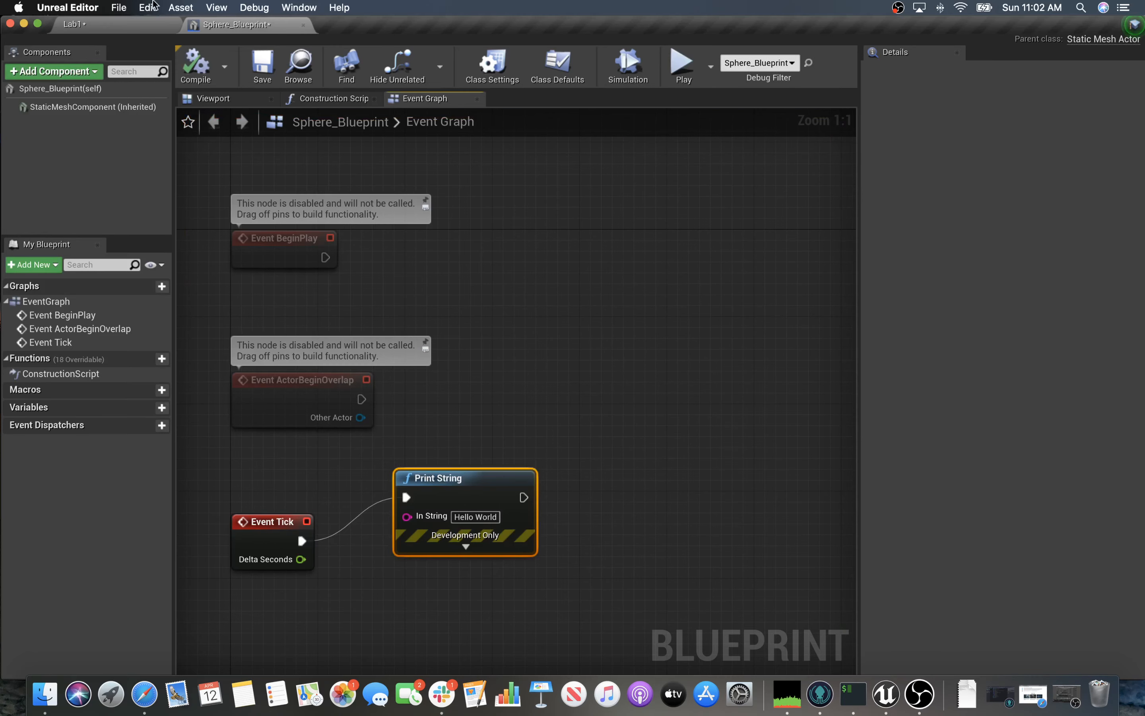
# Step: Play the Lab1 level in the level editor viewport, check the running execution flow in Sphere_Blueprint's Event Graph and return to the level
pyautogui.click(112, 26)
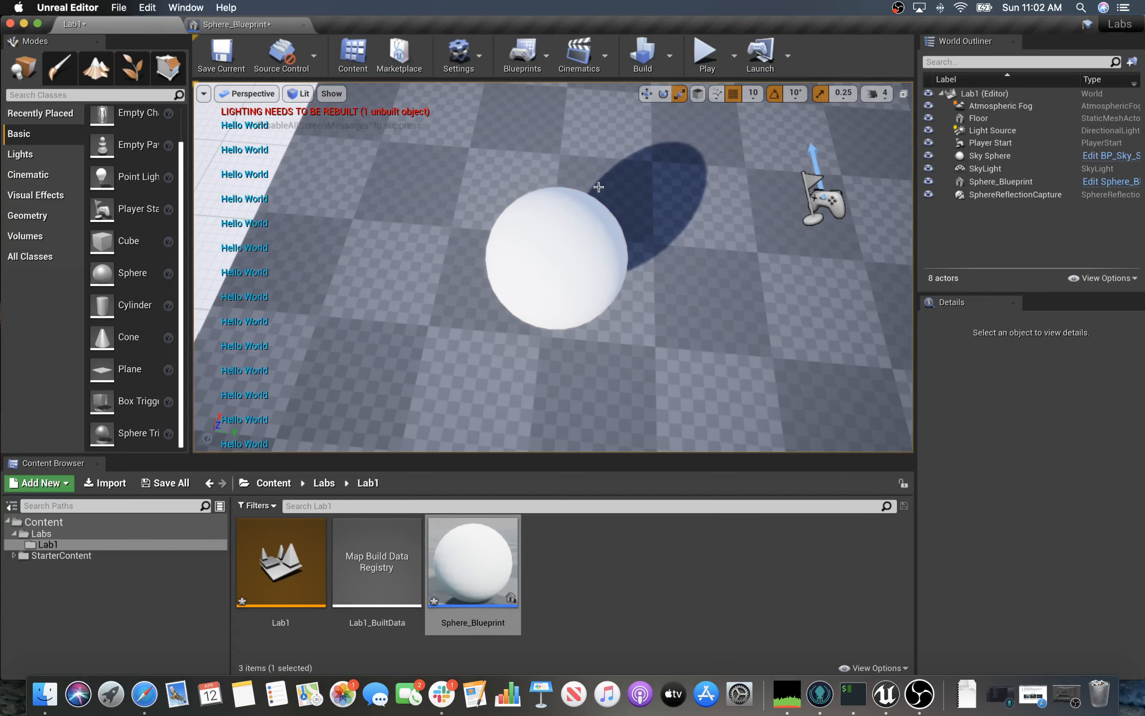
pyautogui.click(705, 53)
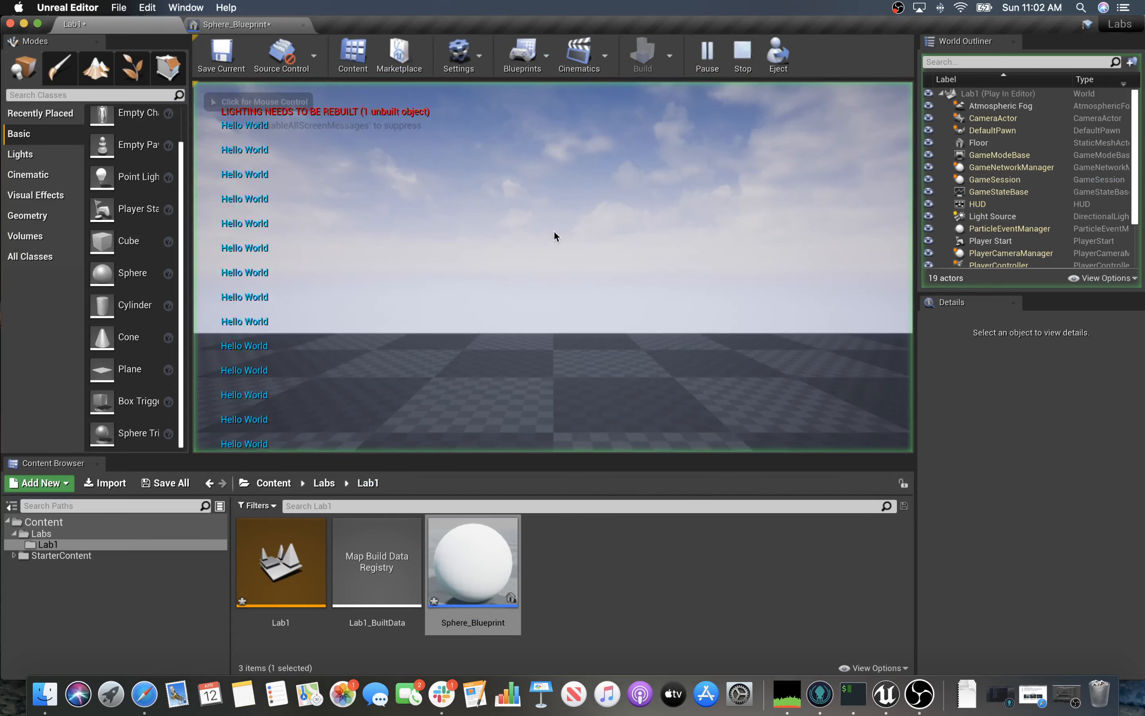
pyautogui.click(241, 24)
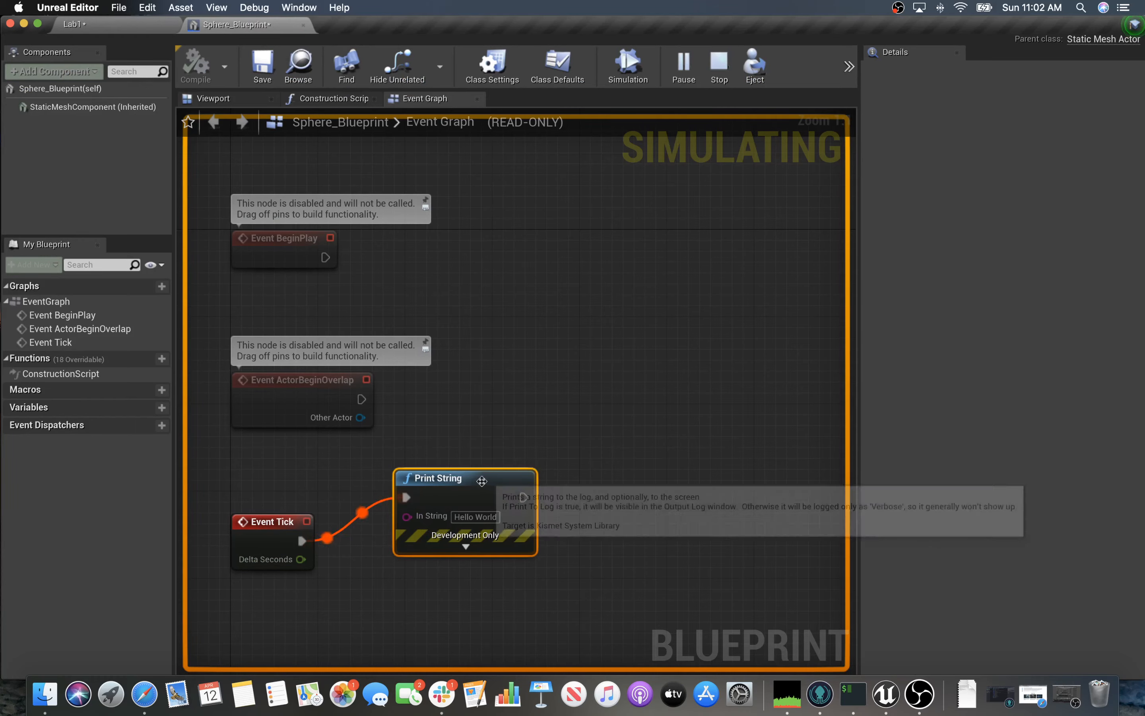
pyautogui.click(171, 25)
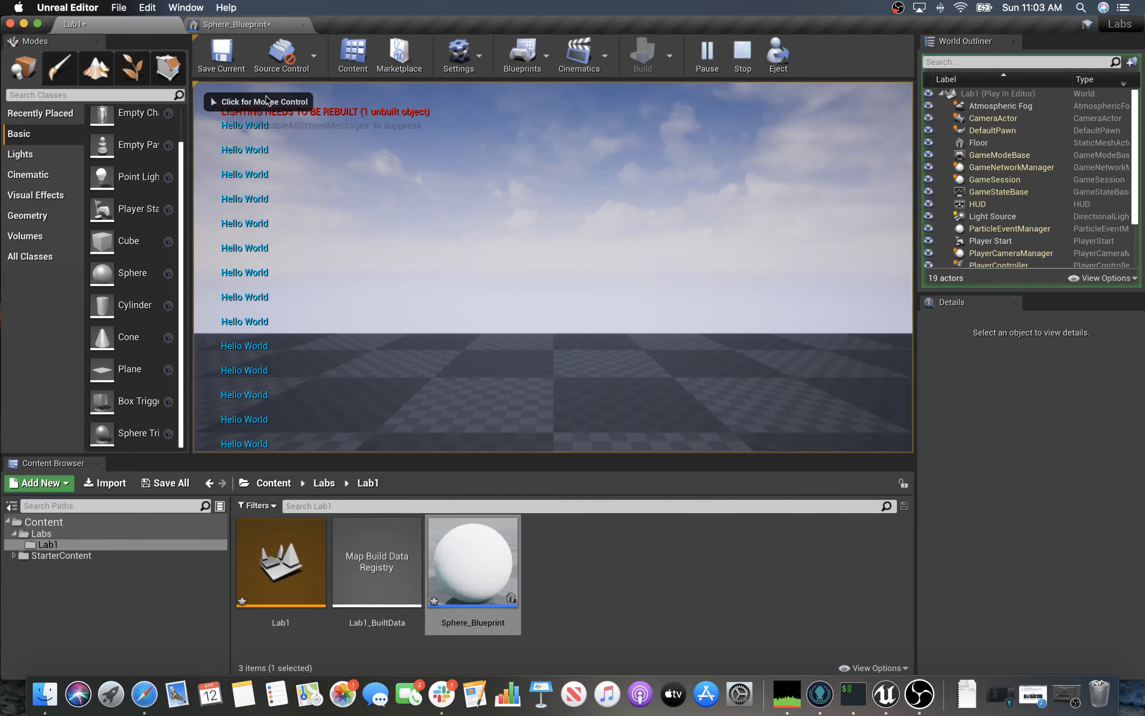